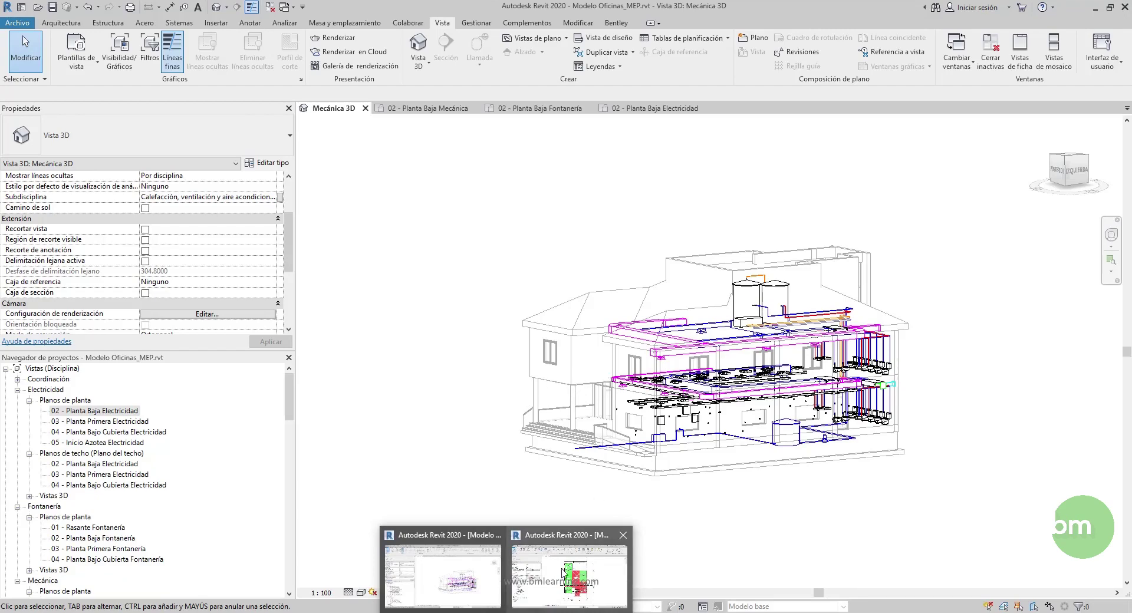
- Switch to the ARC&EST model window showing the 02 - Planta Baja floor plan
left_click(563, 569)
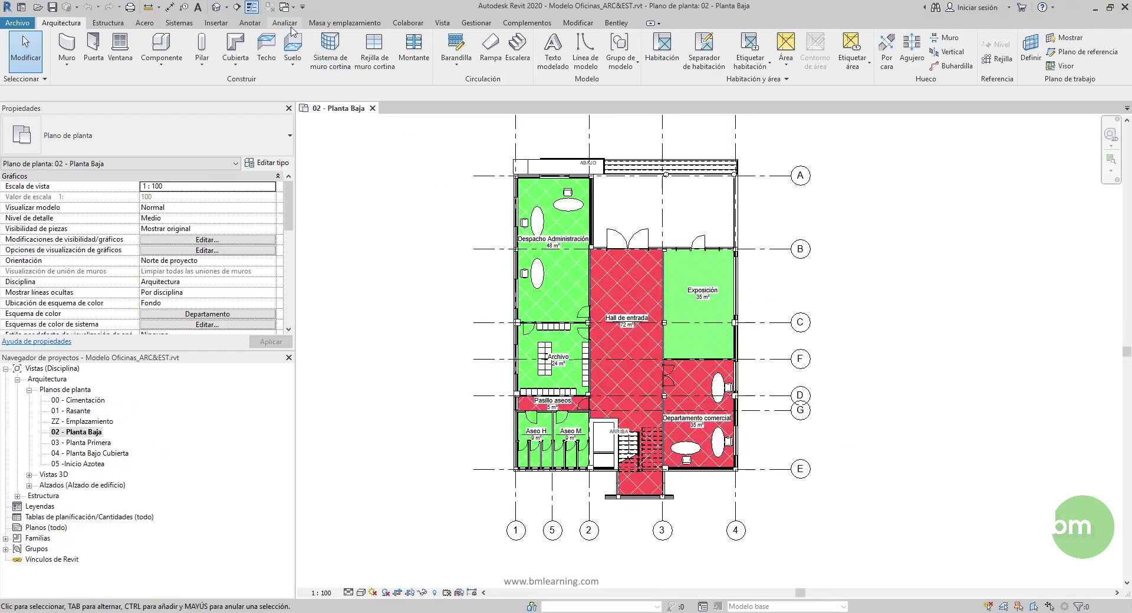
left_click(289, 25)
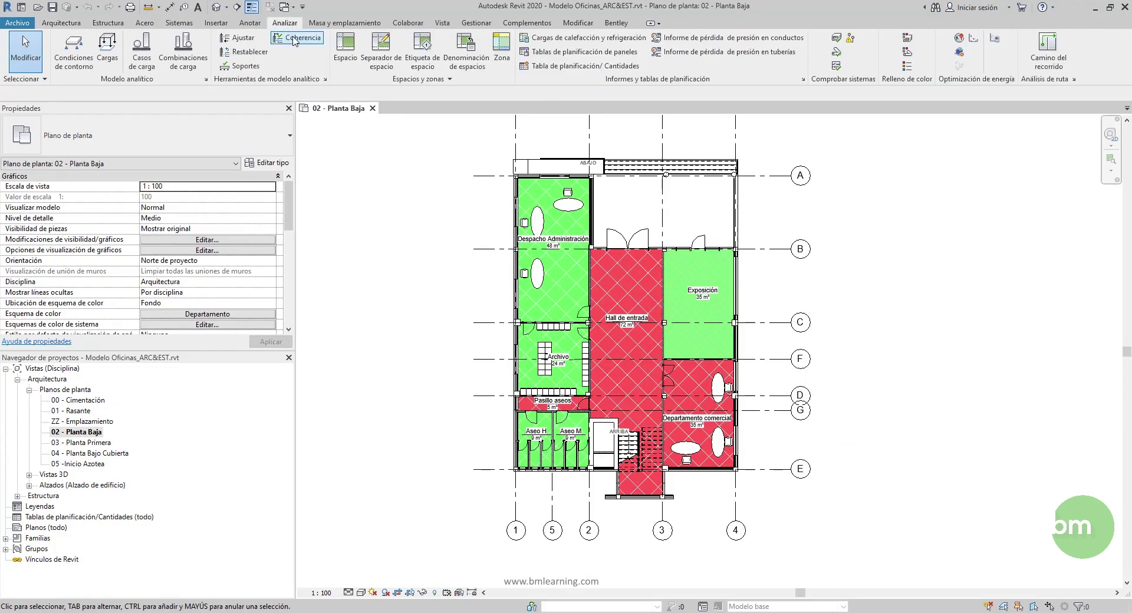
- Place a space inside the Despacho Administración office and select it
left_click(342, 65)
scroll(570, 260, "up", 3)
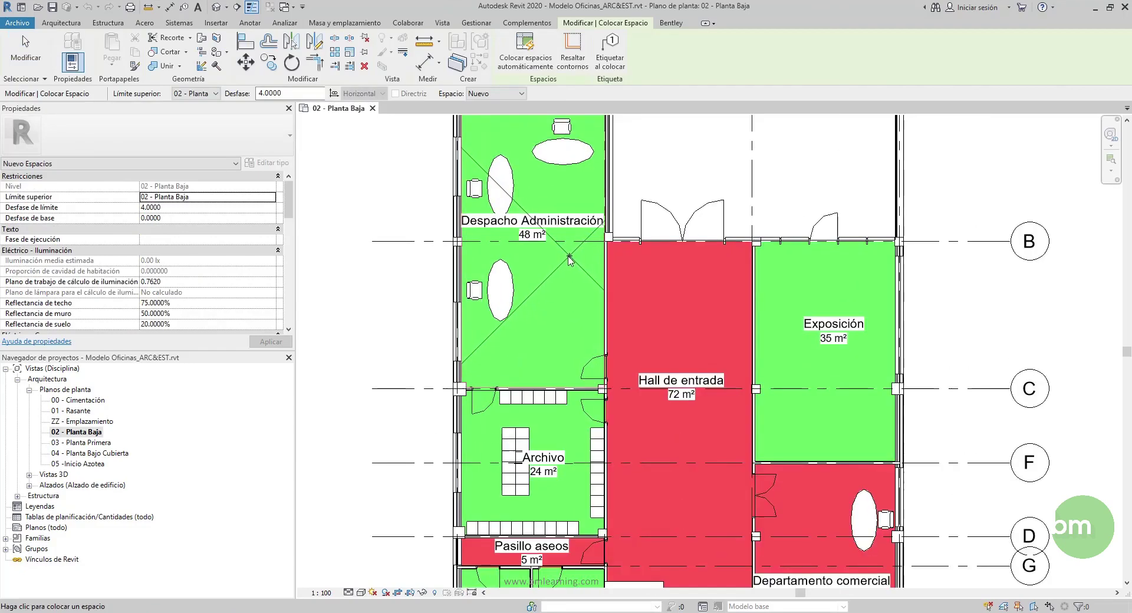
scroll(569, 259, "up", 2)
middle_click_drag(538, 323, 501, 353)
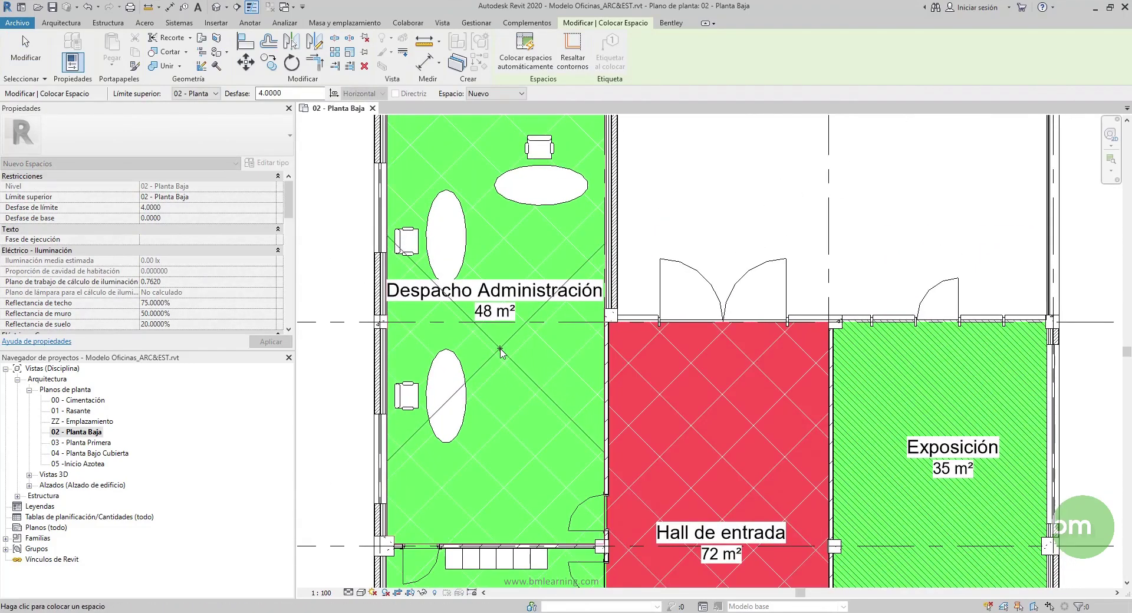
left_click(500, 350)
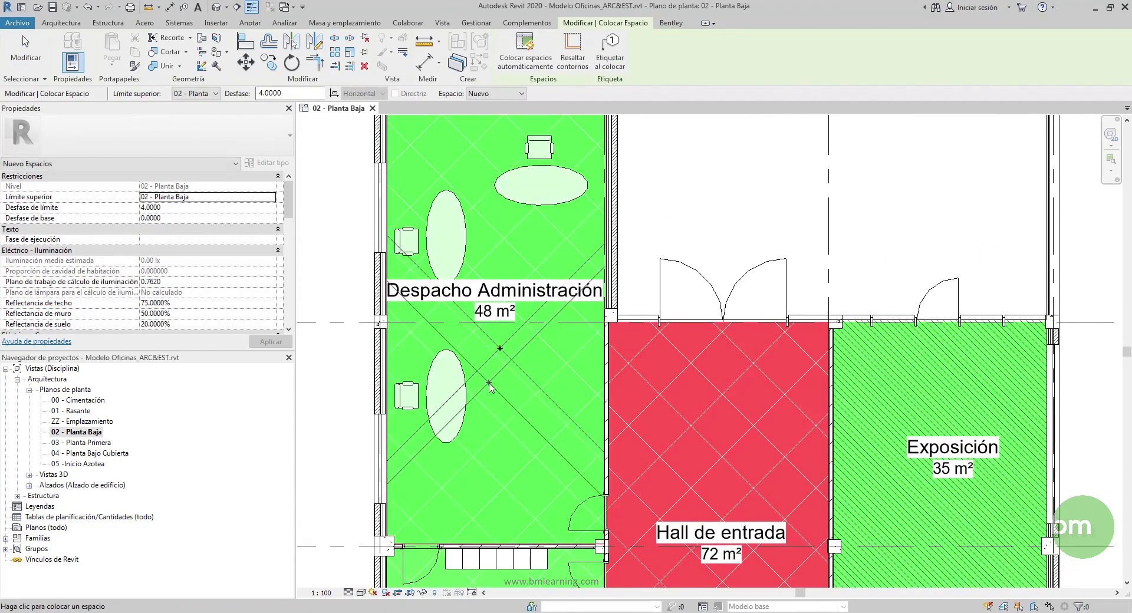
key("Escape")
key("Escape")
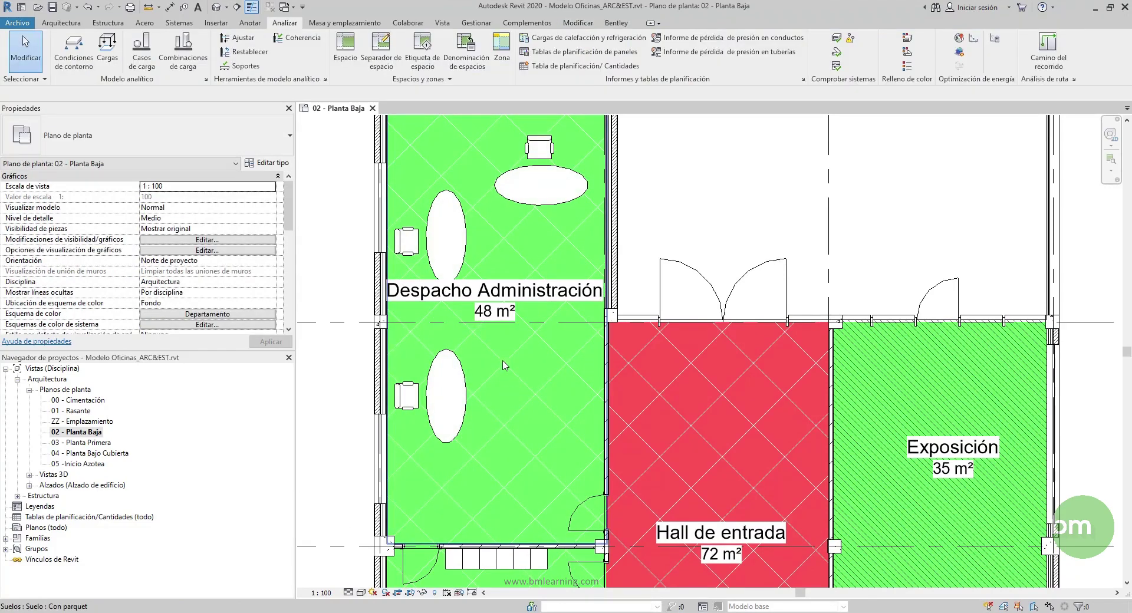
left_click(394, 362)
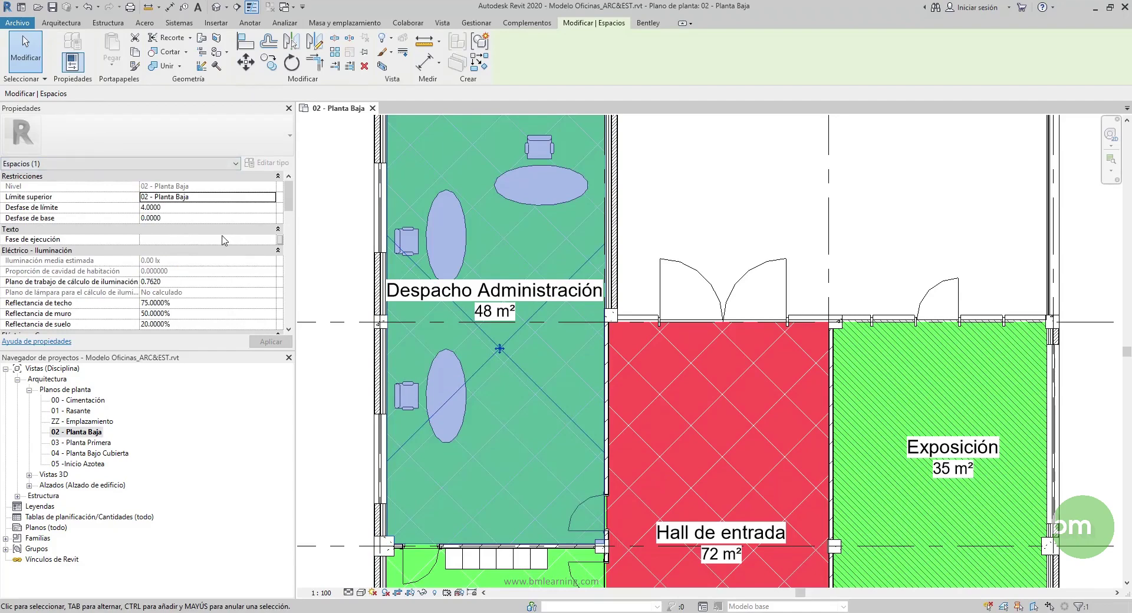
scroll(224, 240, "down", 1)
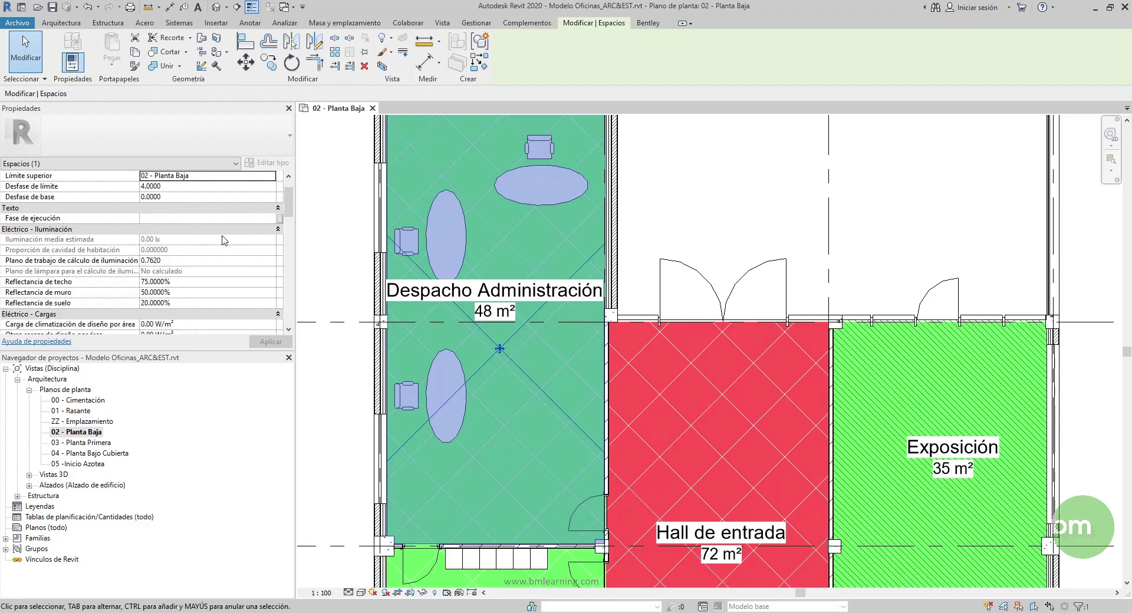
scroll(223, 240, "down", 1)
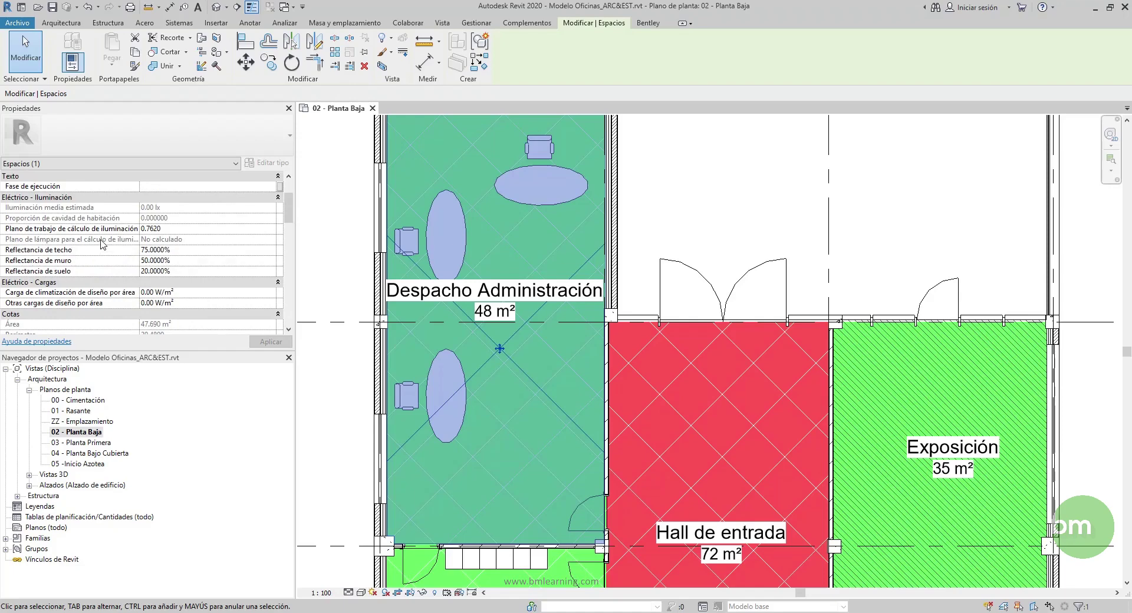
scroll(130, 242, "down", 2)
scroll(171, 241, "down", 2)
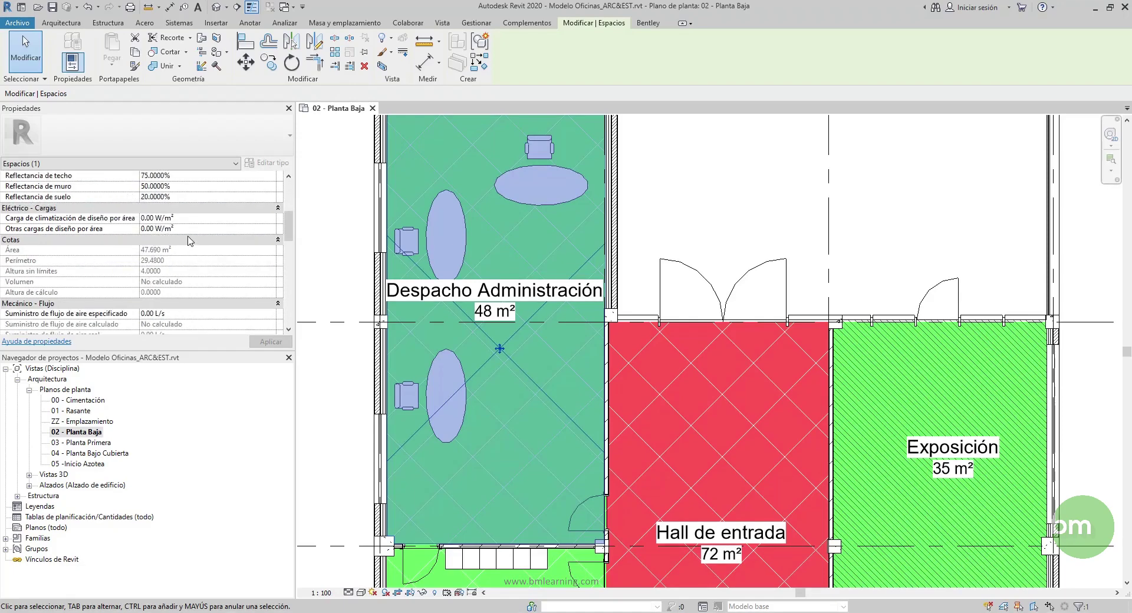
scroll(189, 240, "down", 1)
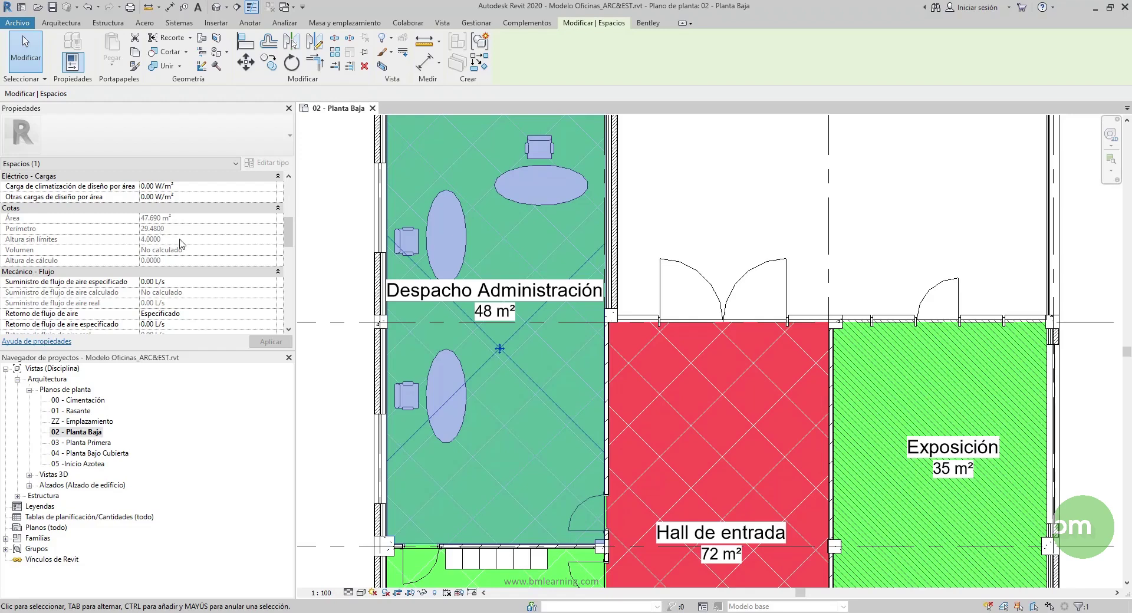
scroll(180, 243, "down", 1)
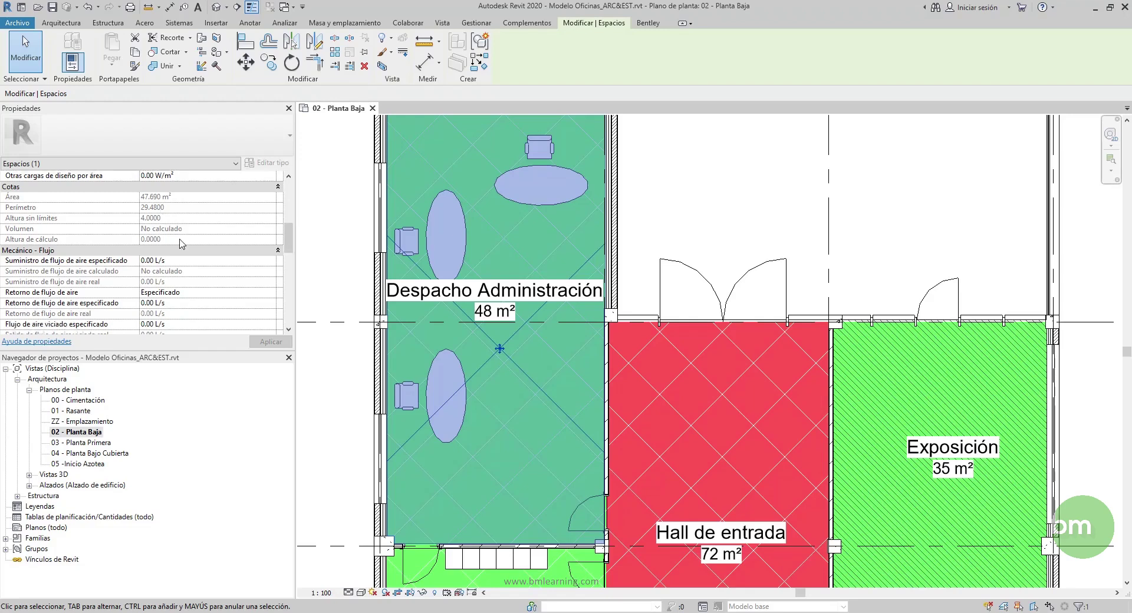
scroll(180, 243, "down", 1)
scroll(194, 262, "down", 1)
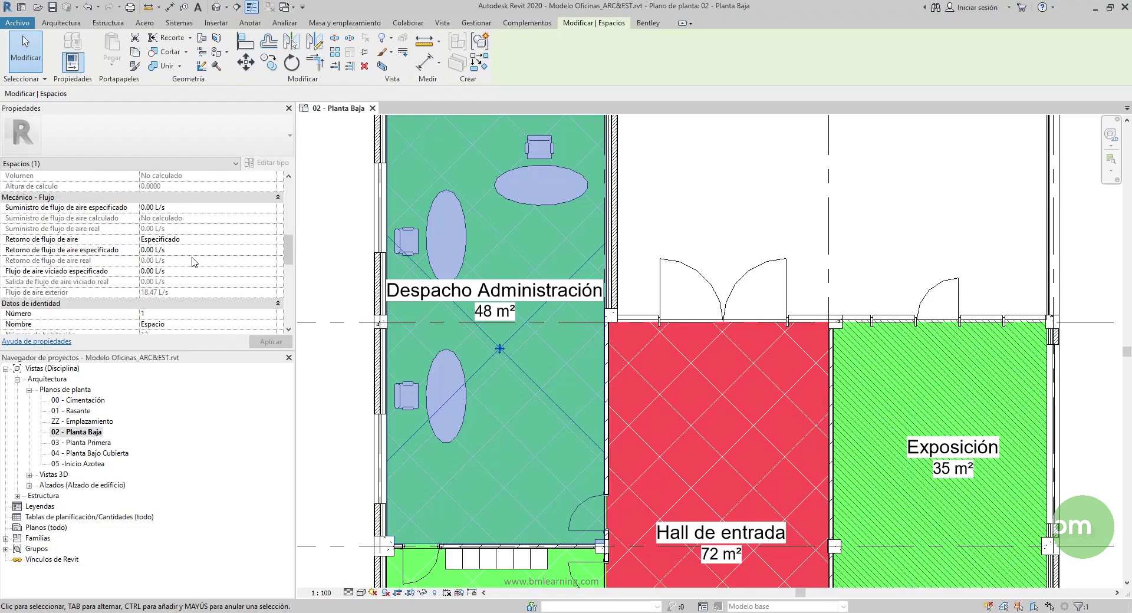
scroll(194, 262, "down", 1)
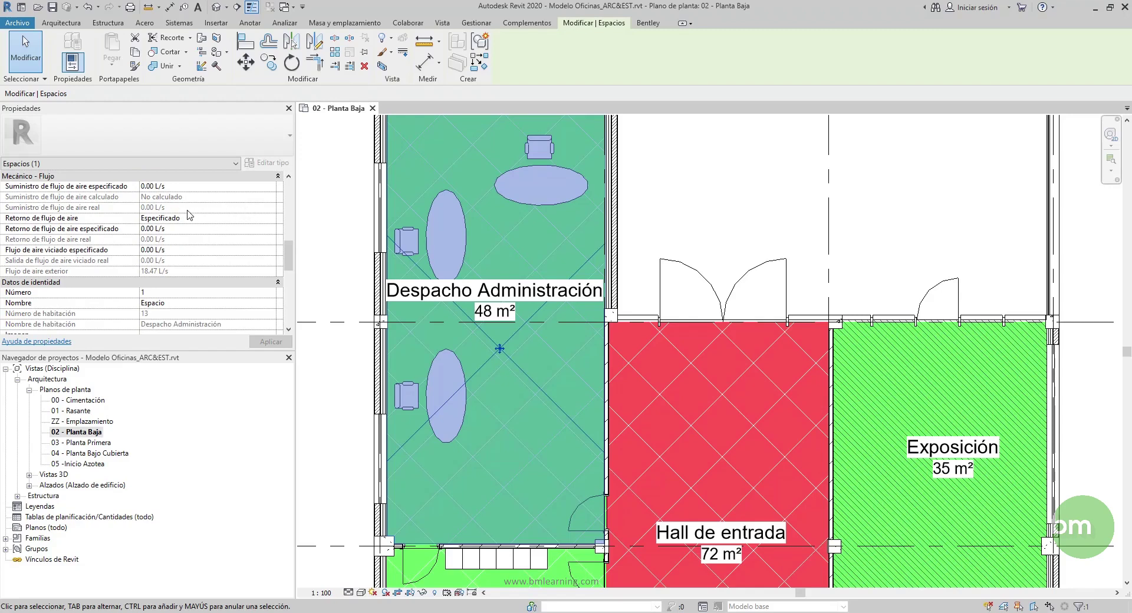
scroll(188, 236, "down", 2)
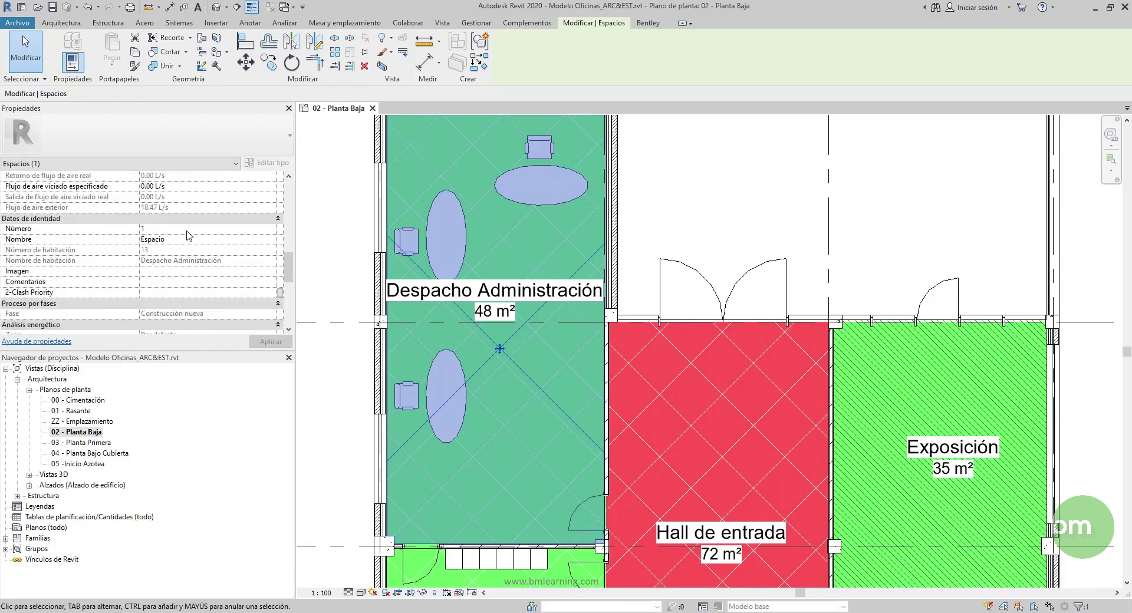
scroll(188, 236, "down", 1)
scroll(197, 254, "down", 1)
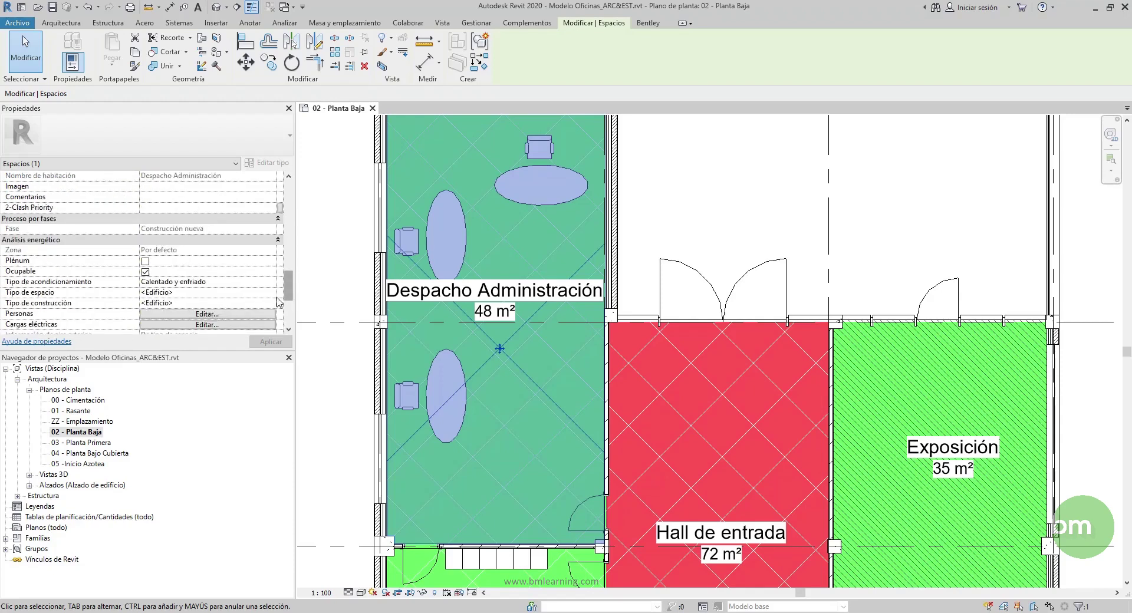
scroll(216, 281, "down", 1)
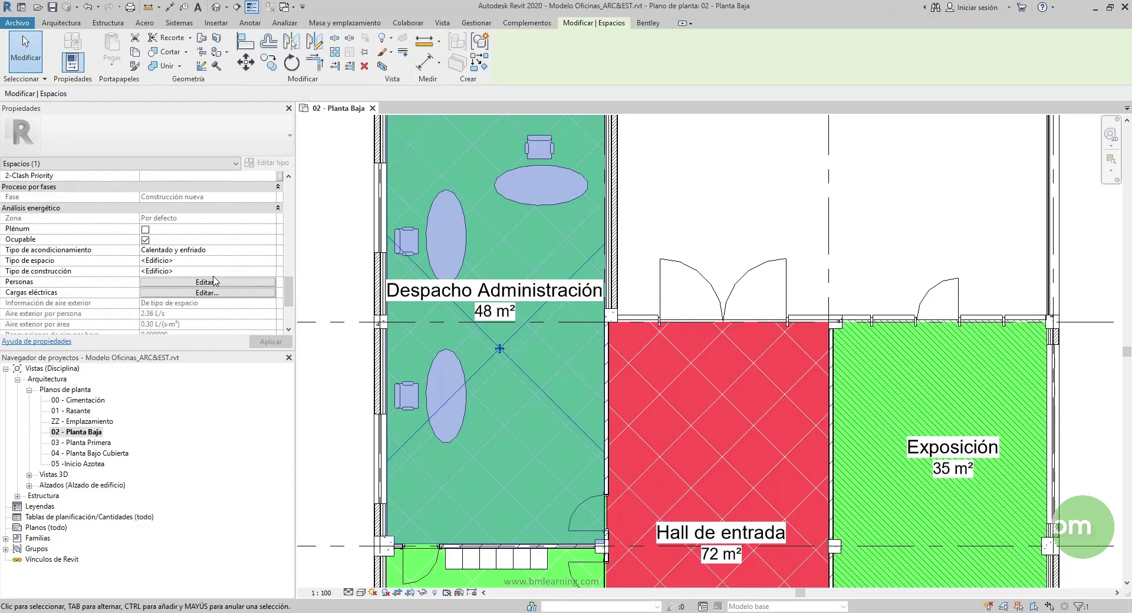
scroll(246, 278, "down", 1)
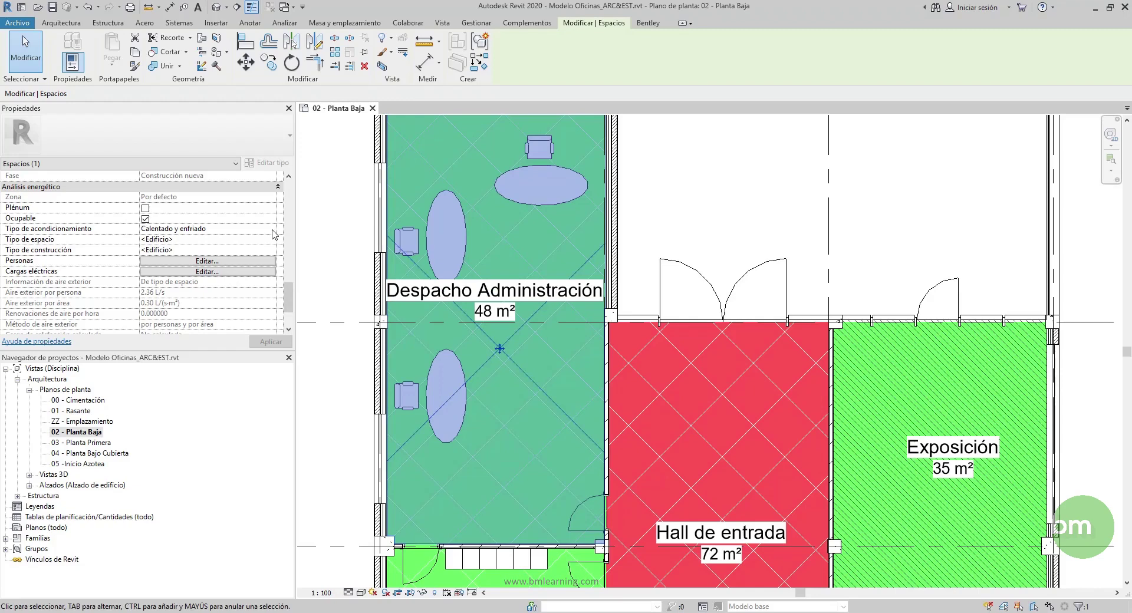
- Open the office space's type settings and widen the Valor column and the dialog
left_click(271, 230)
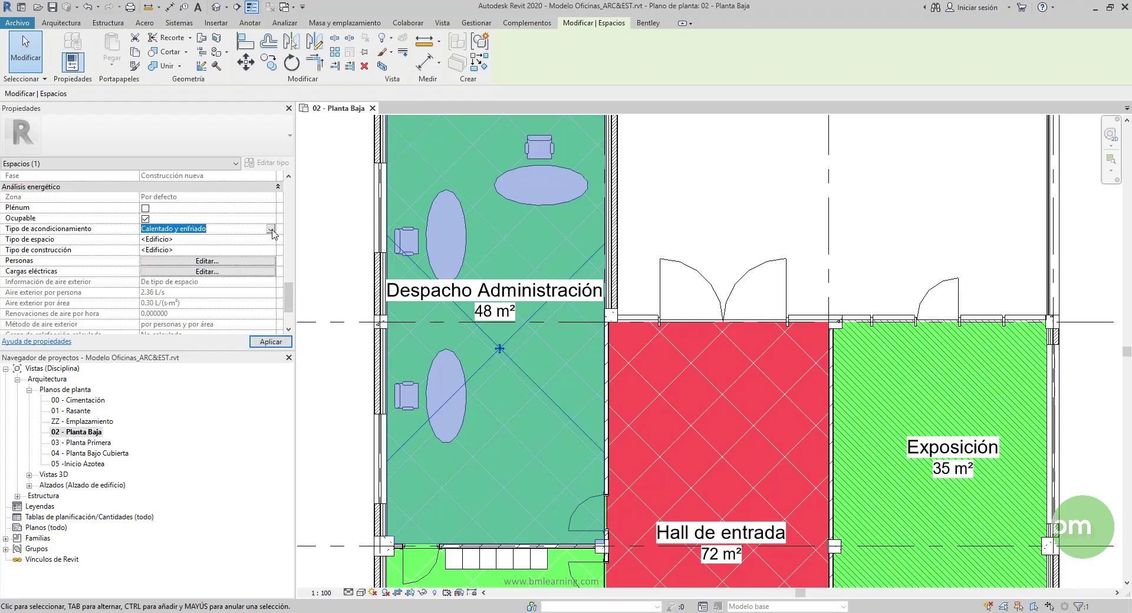
left_click(272, 240)
left_click(272, 240)
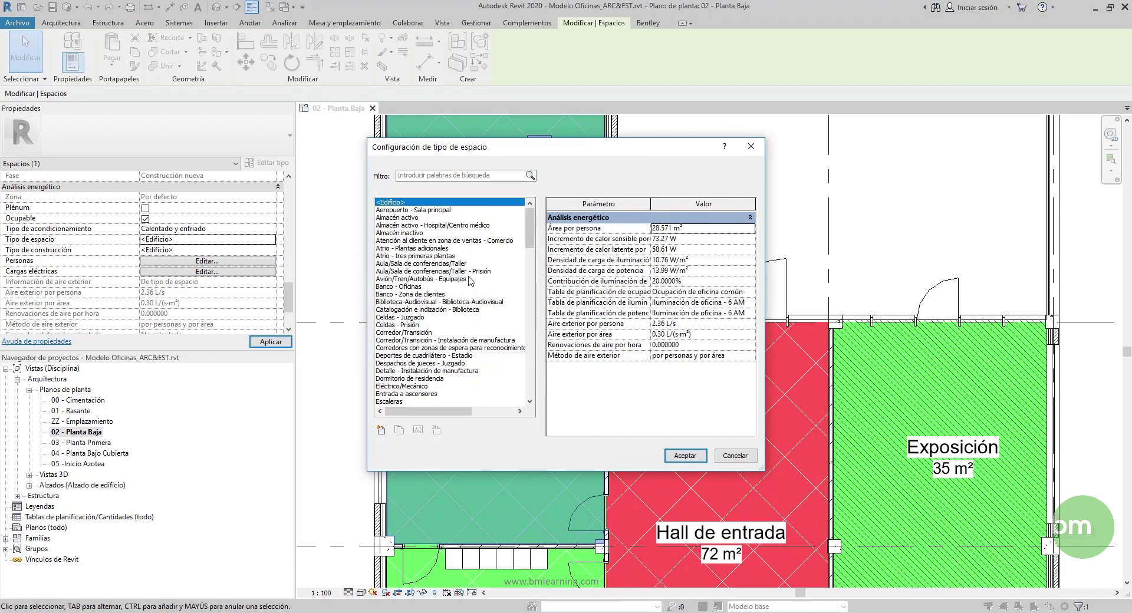
scroll(469, 289, "down", 2)
scroll(466, 308, "down", 3)
scroll(467, 308, "down", 2)
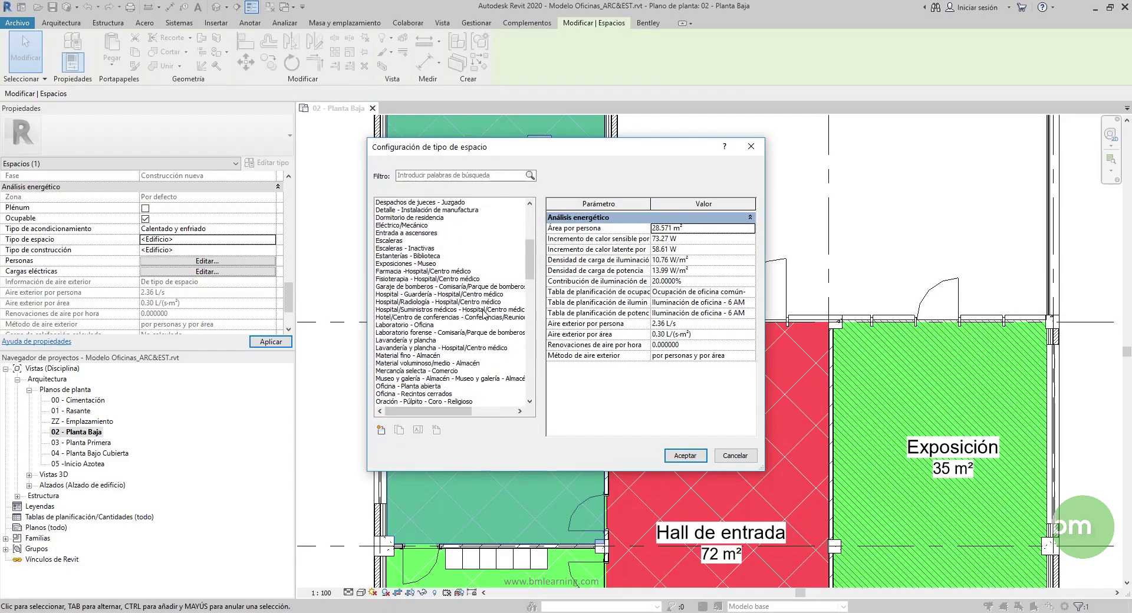
scroll(498, 313, "up", 3)
scroll(497, 313, "up", 2)
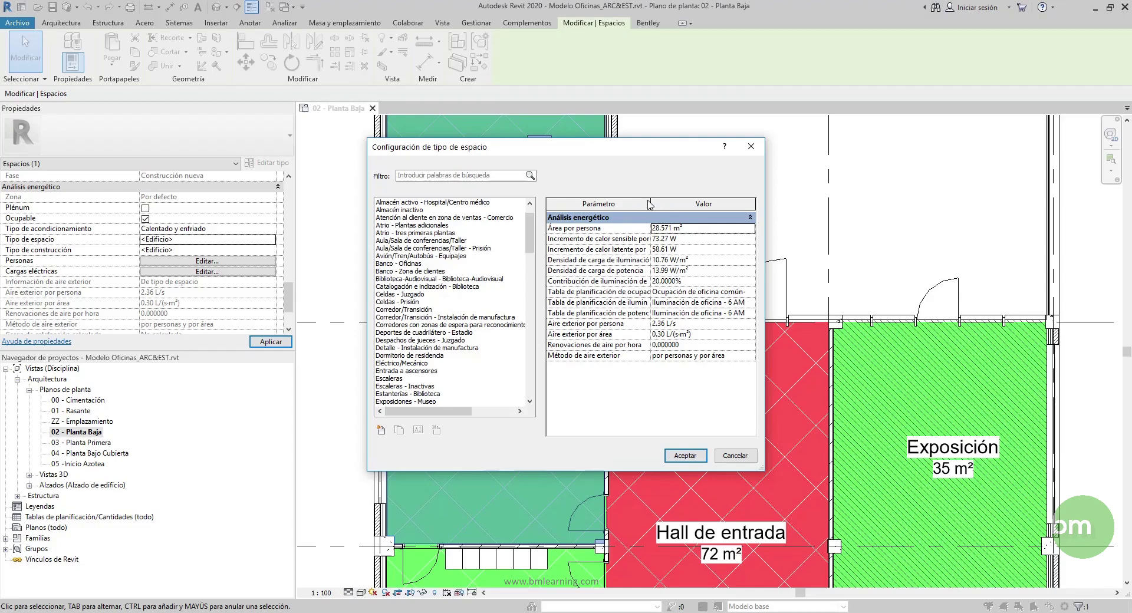
left_click_drag(651, 204, 683, 206)
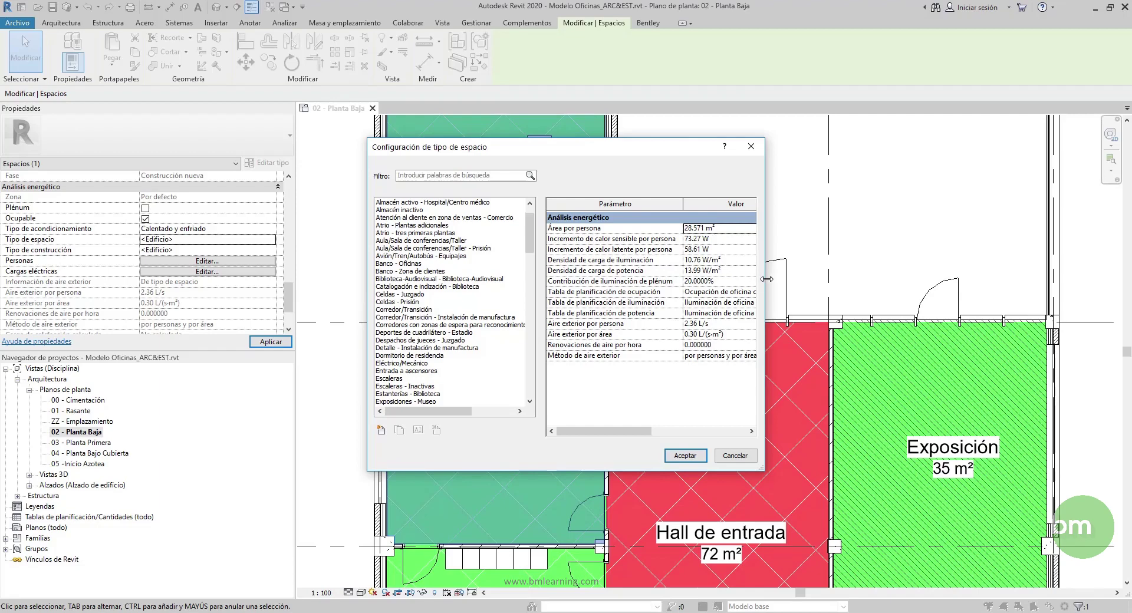
left_click_drag(766, 279, 899, 282)
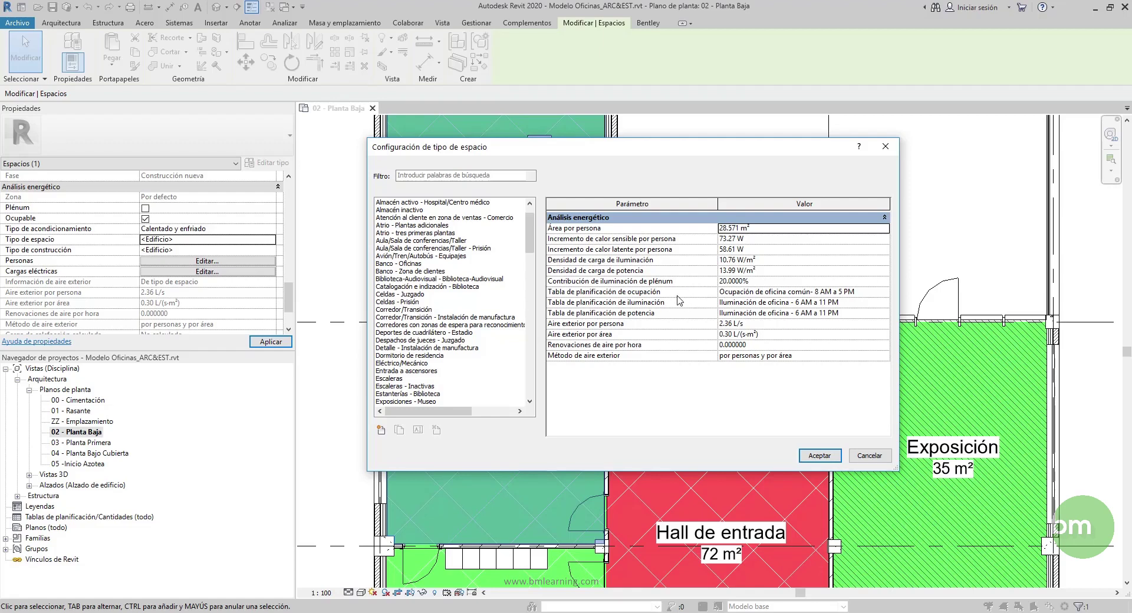
left_click(884, 292)
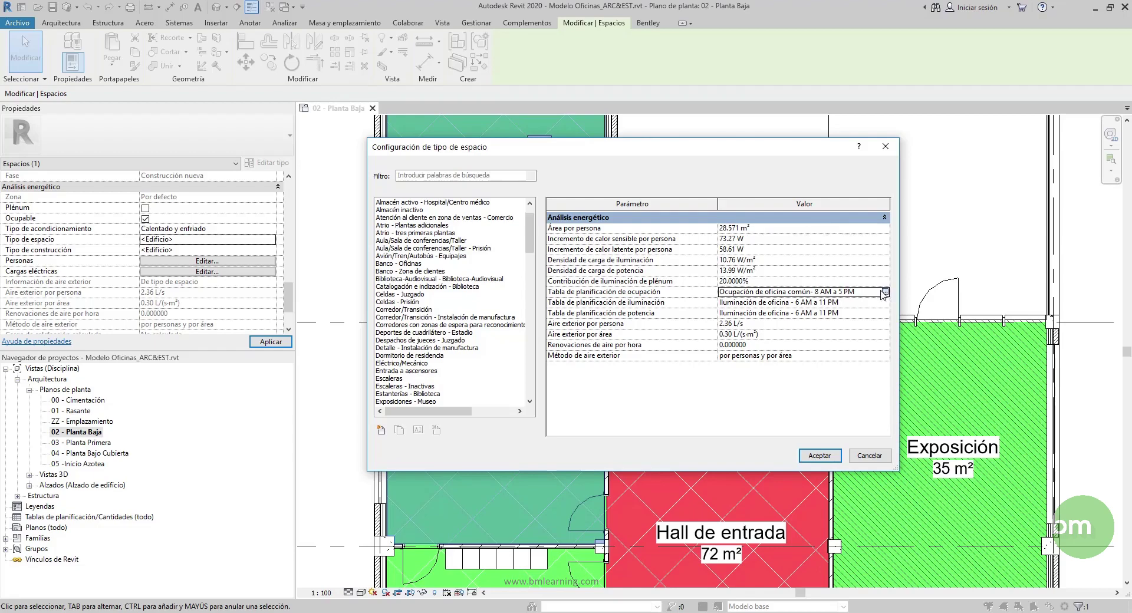
- Check the 8 AM–5 PM common office occupancy schedule, then close the schedule picker
left_click(885, 291)
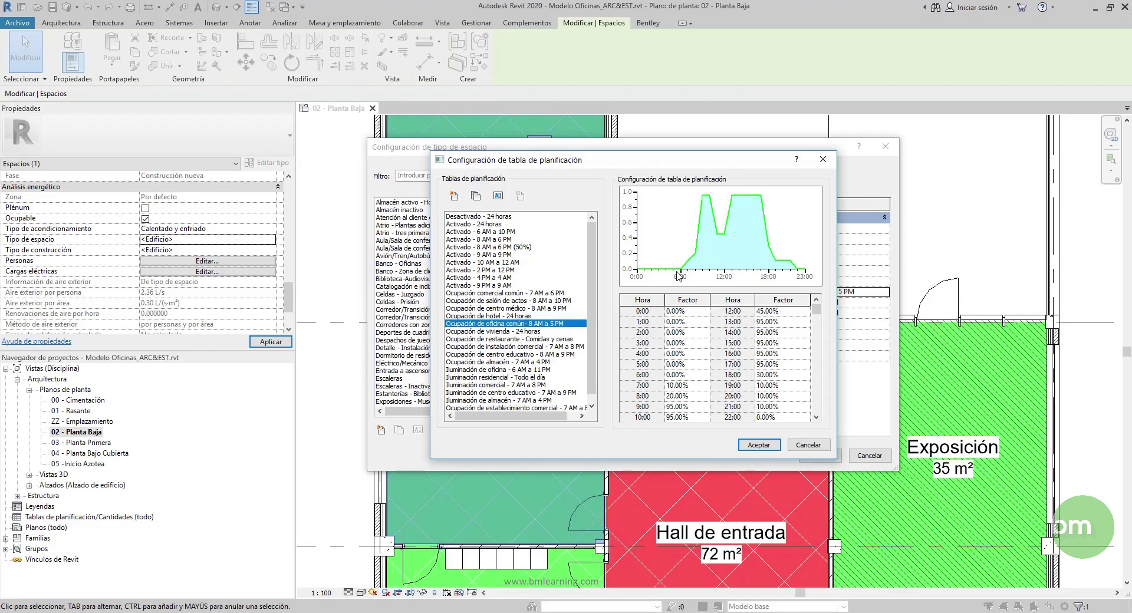
left_click(823, 159)
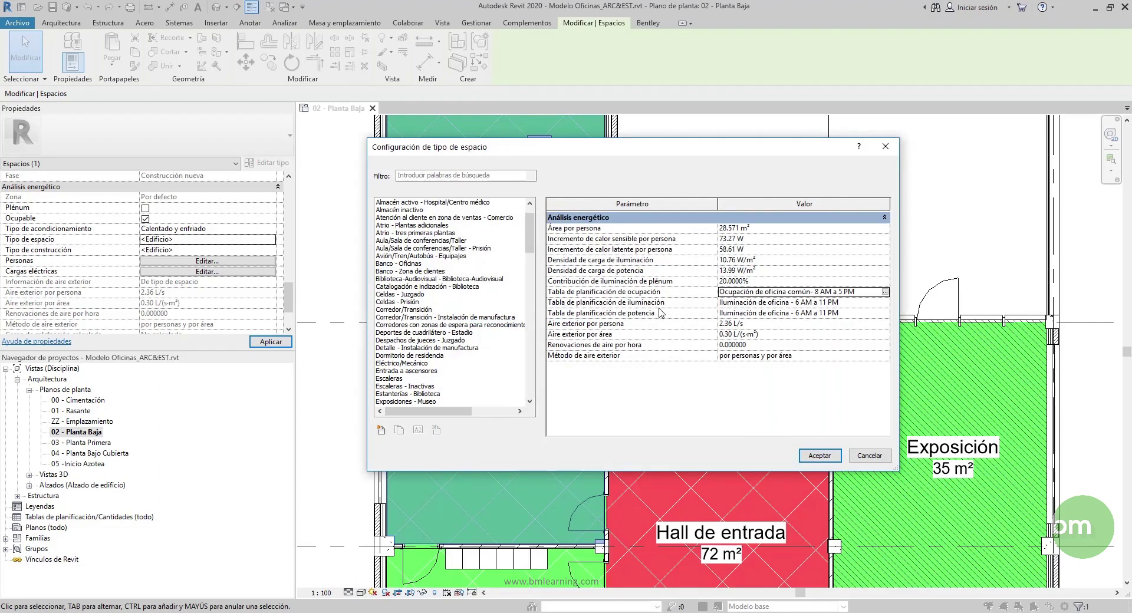
left_click(758, 323)
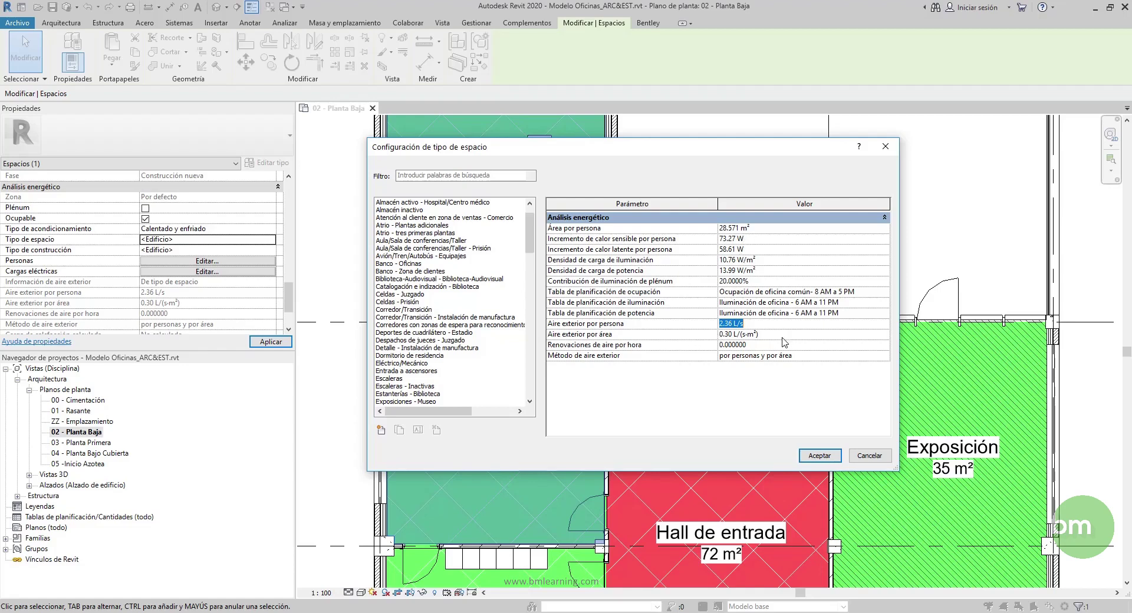
- Review the outdoor air values and keep the per-person-and-area outdoor air method
left_click(754, 326)
left_click_drag(742, 323, 717, 321)
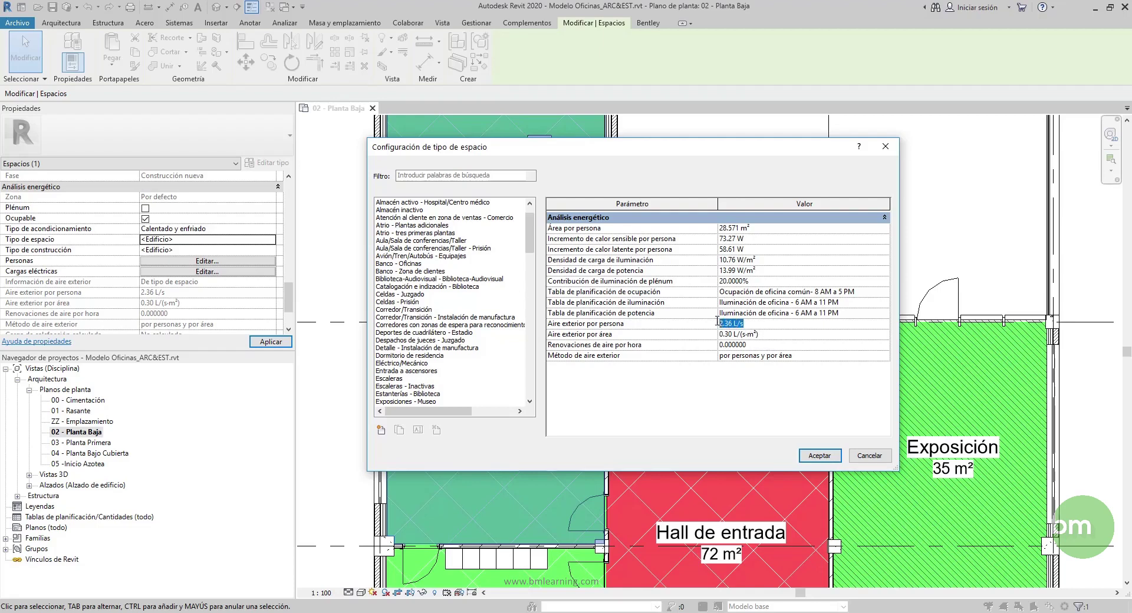
left_click(770, 333)
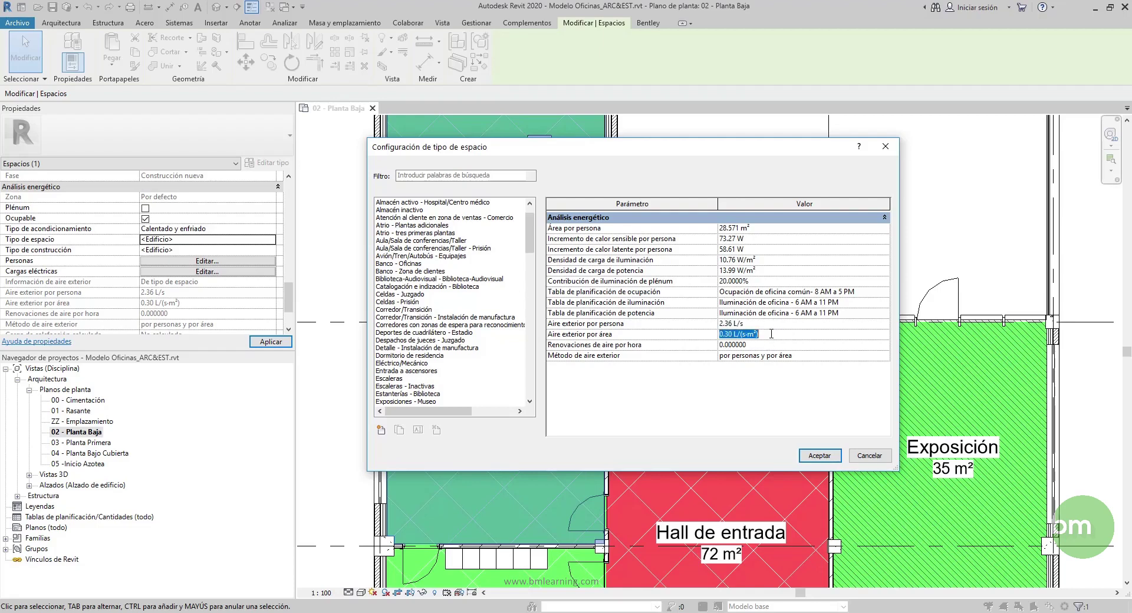
left_click(757, 346)
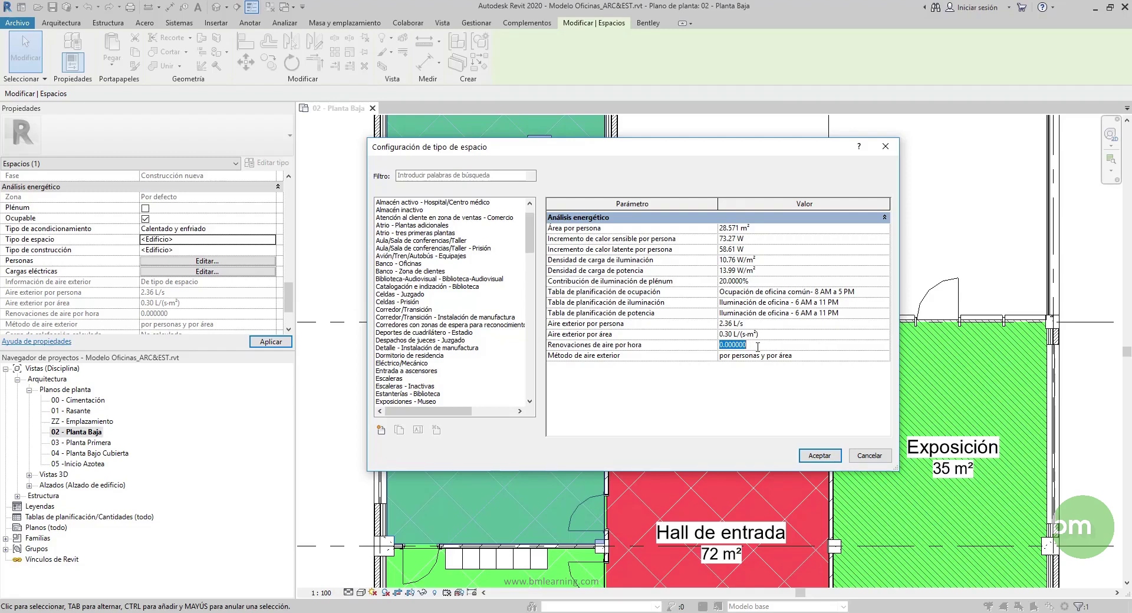
left_click(863, 356)
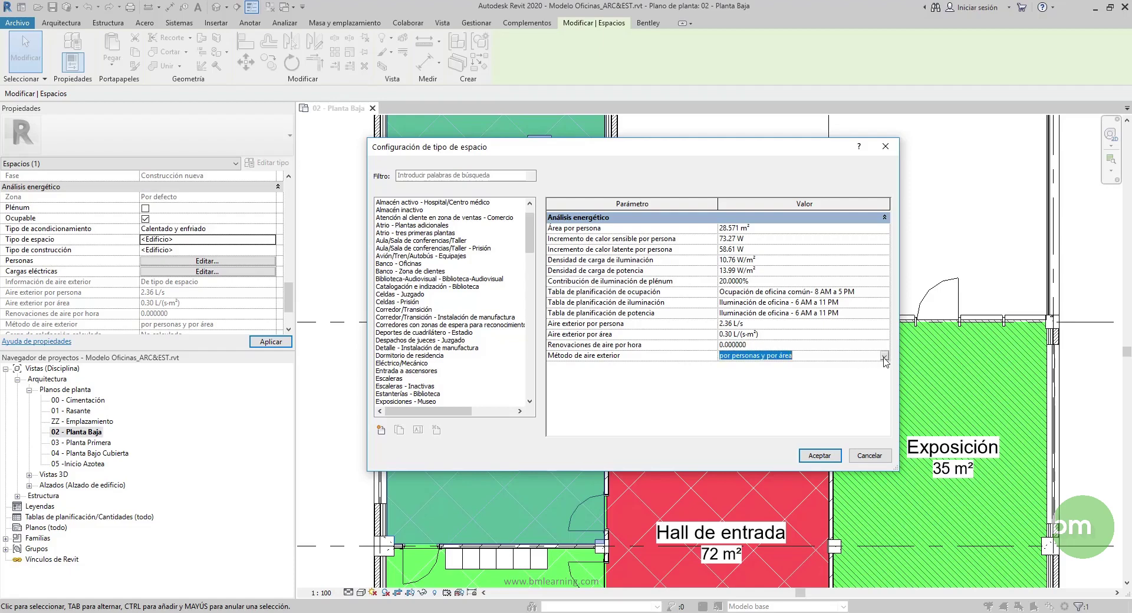
left_click(884, 357)
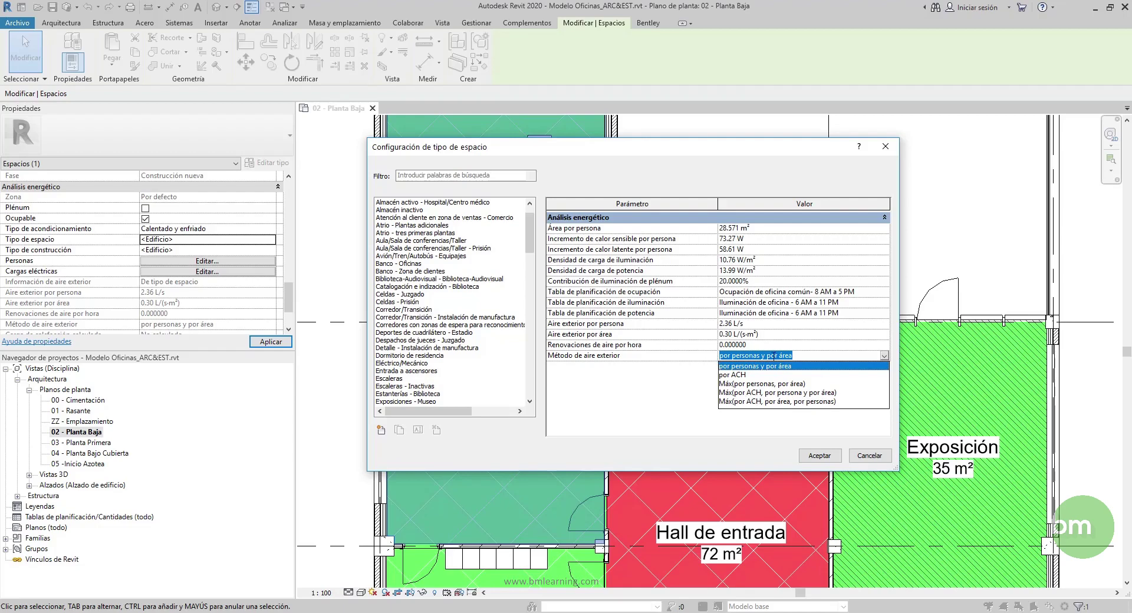
left_click(579, 358)
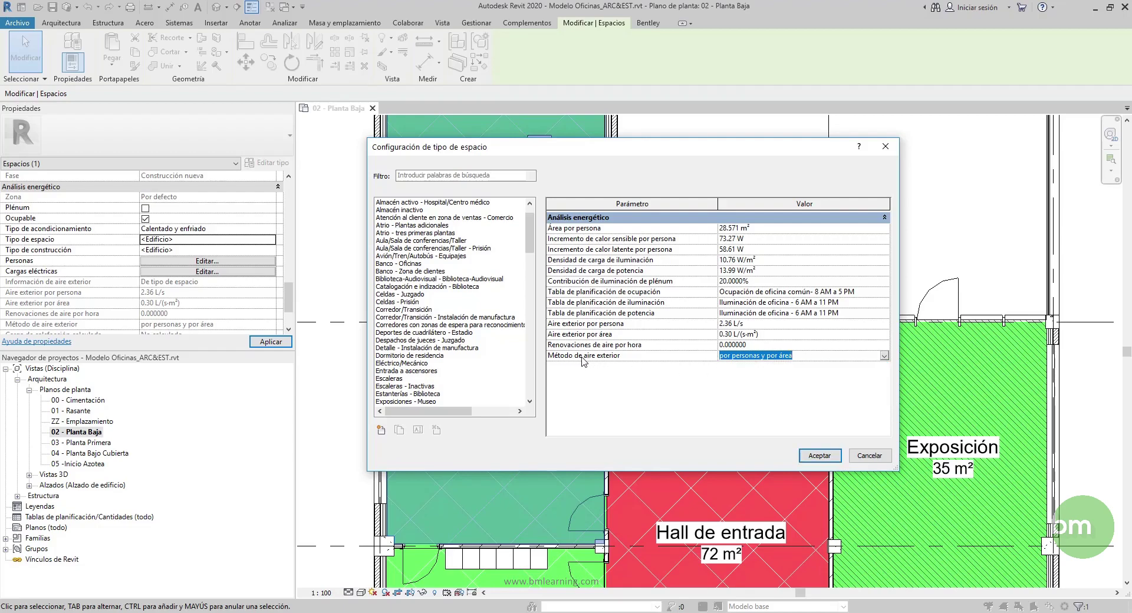
- Recheck the outdoor air rows and cancel the space type settings unchanged
left_click(749, 324)
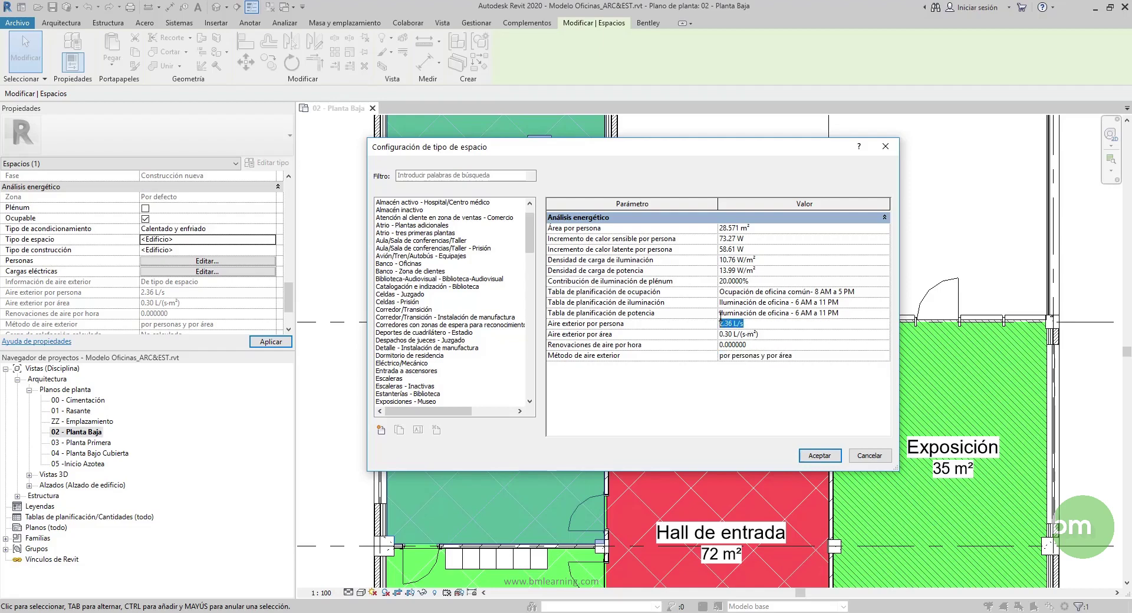
left_click(734, 334)
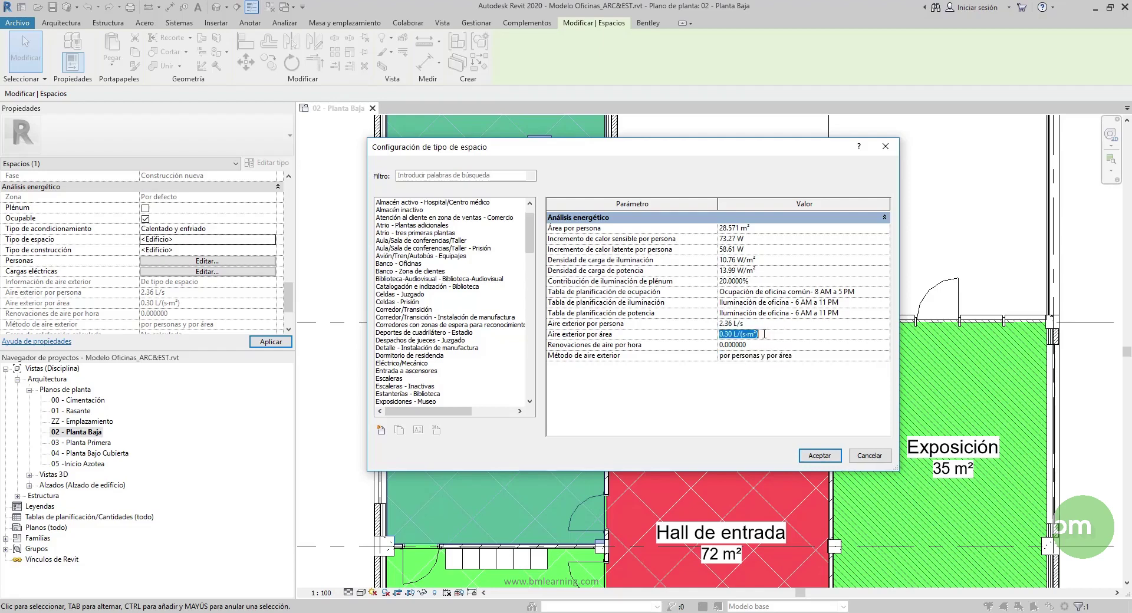
left_click(739, 344)
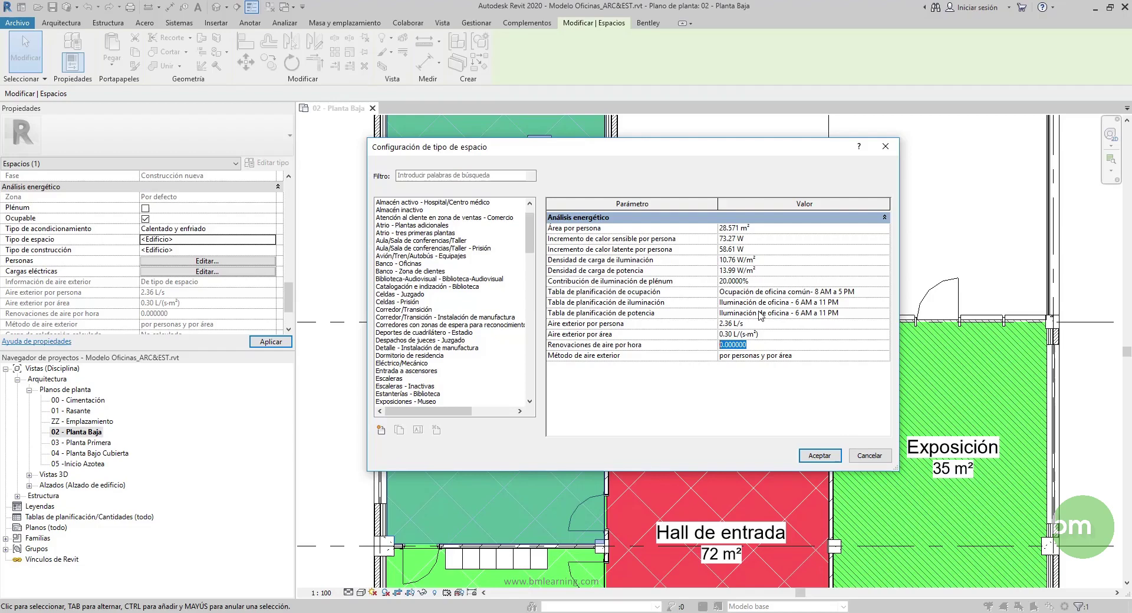
left_click(868, 455)
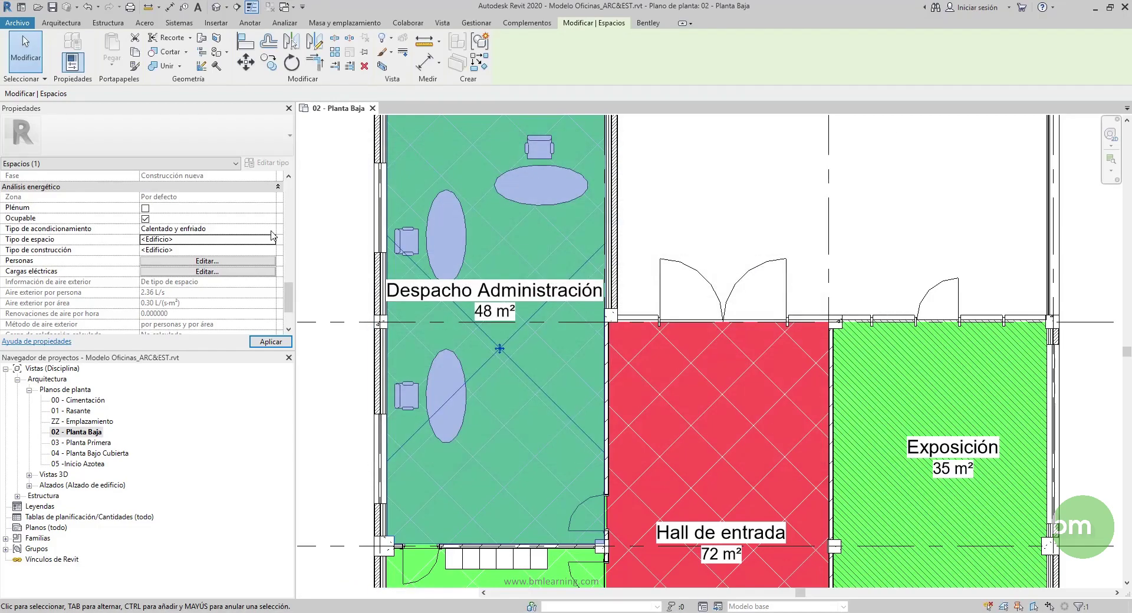
left_click(270, 250)
- Review the space's construction types, then reselect the Despacho Administración space
left_click(271, 250)
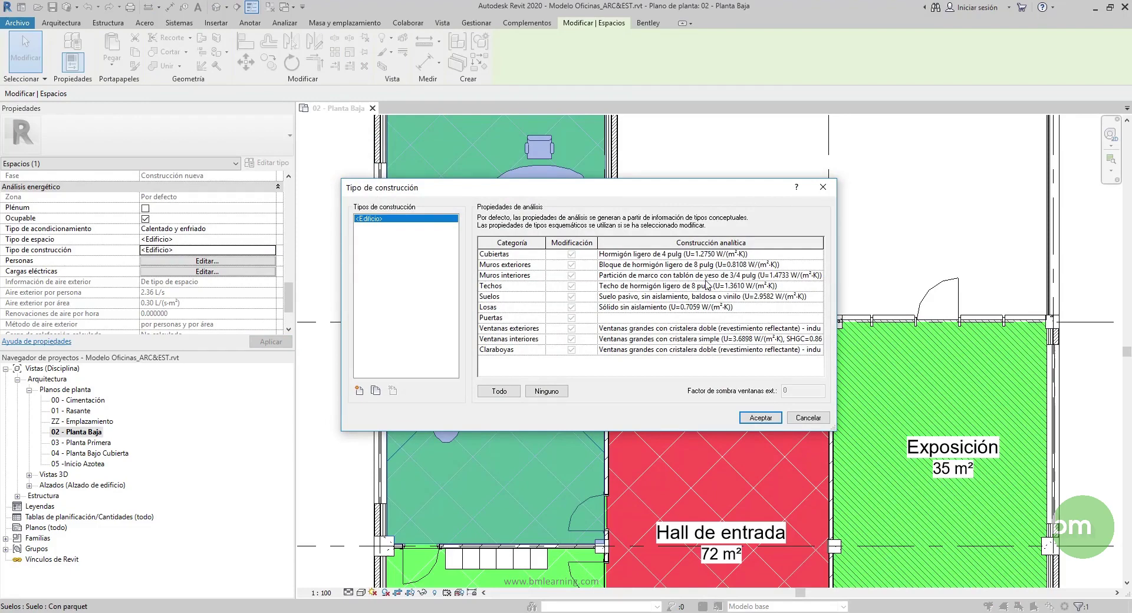
left_click(826, 191)
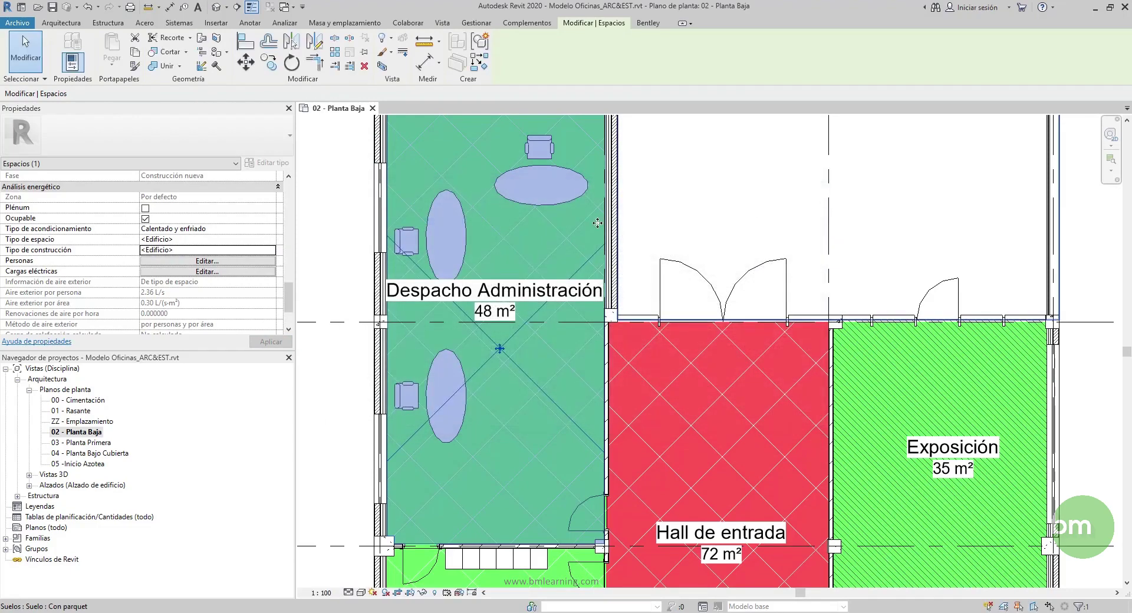
left_click(378, 281)
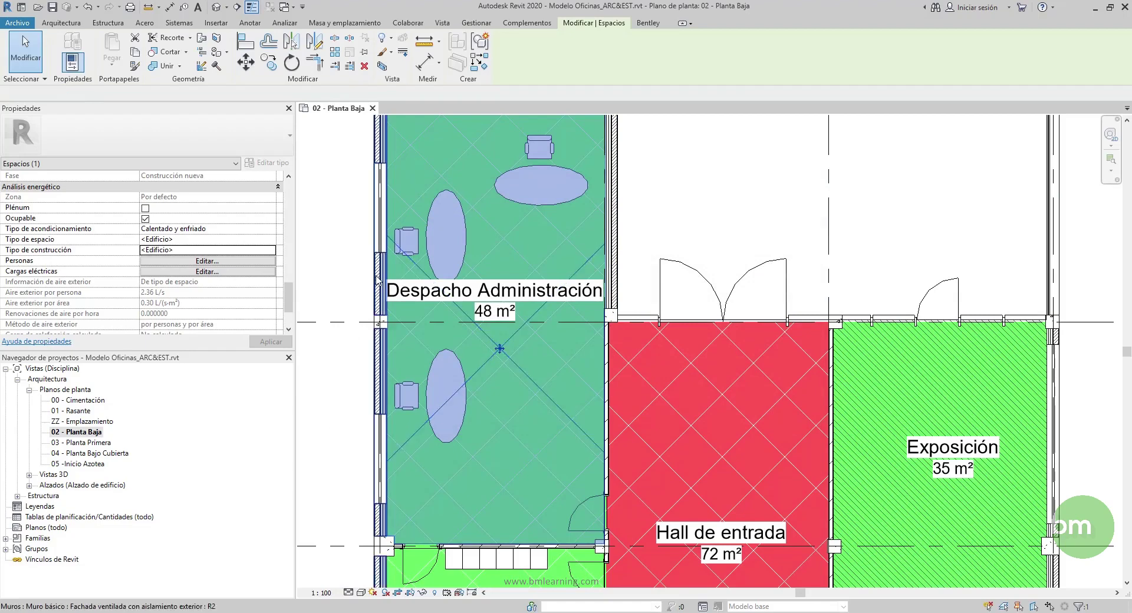
left_click(344, 368)
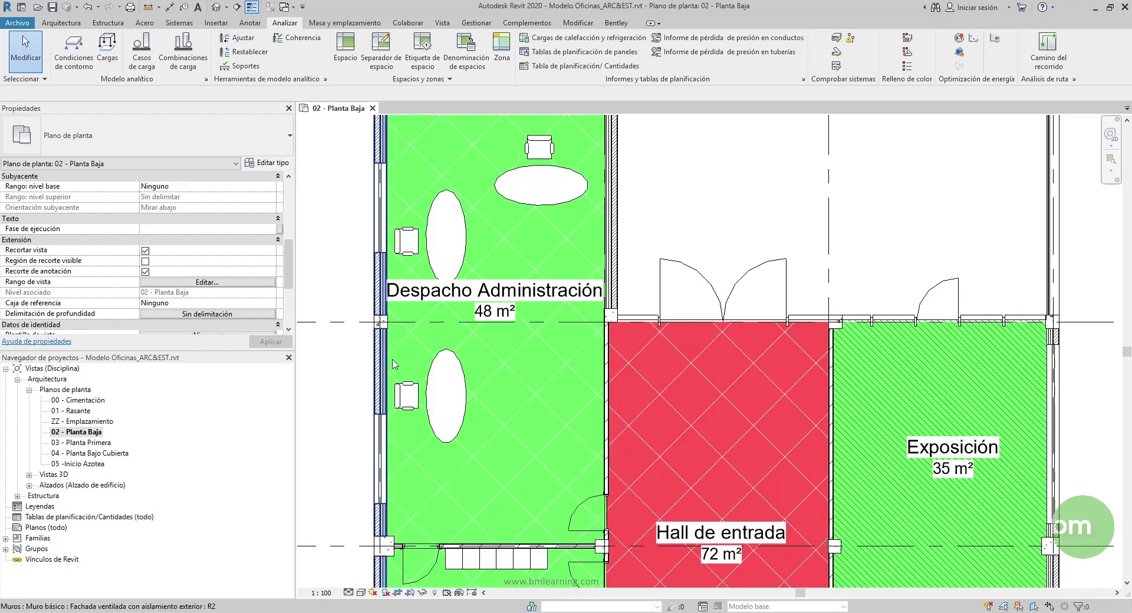
key("Tab")
key("Tab")
key("Tab")
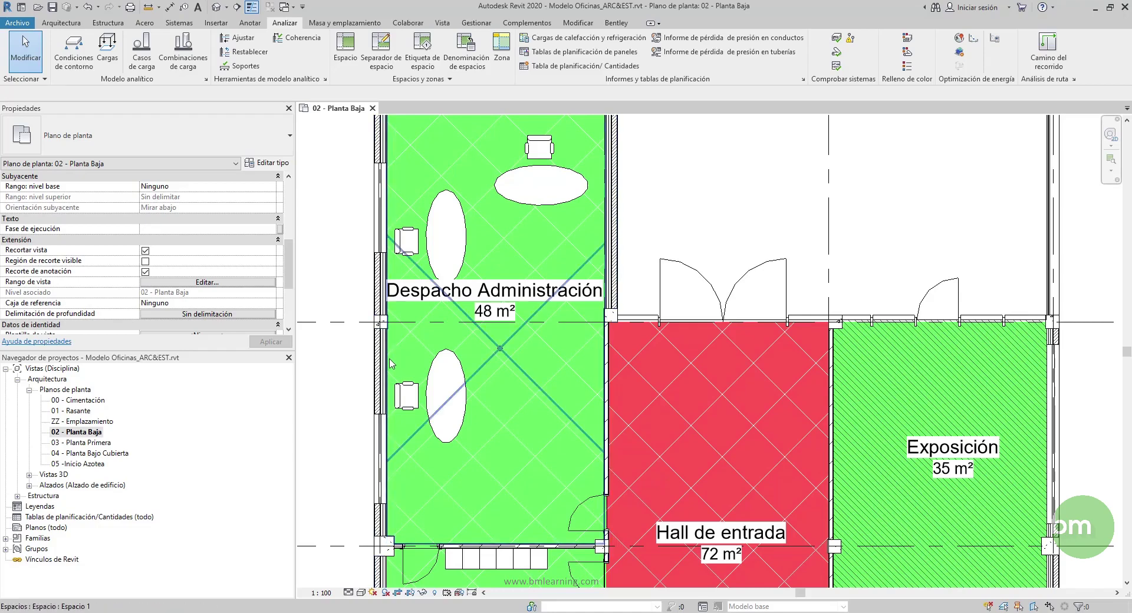
left_click(390, 363)
scroll(258, 297, "down", 5)
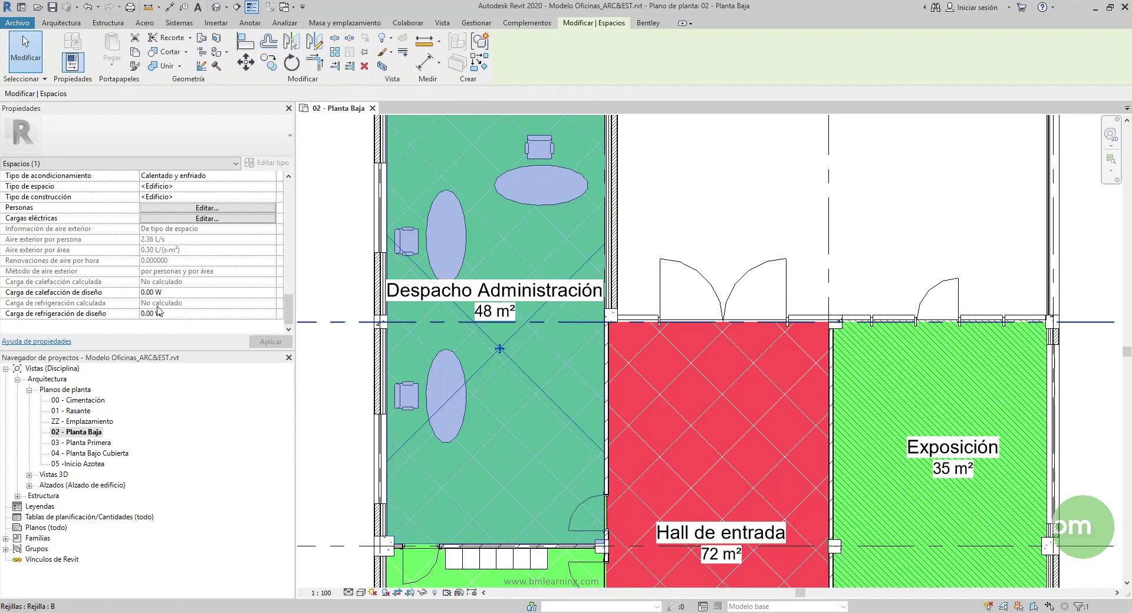
- Place a new space in the Hall de entrada room
left_click(768, 191)
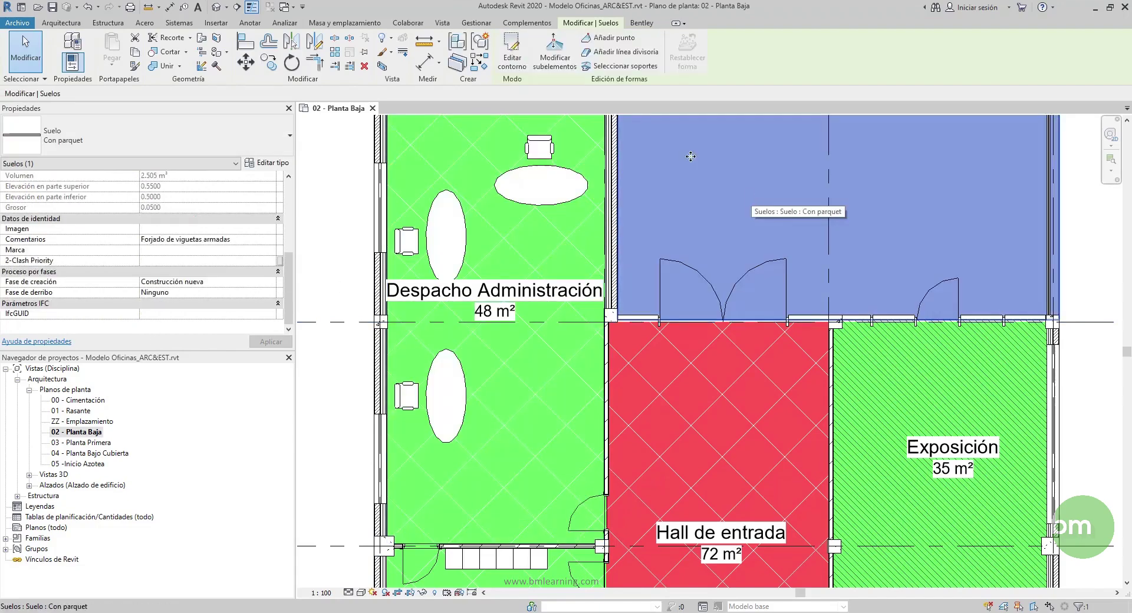
left_click(285, 22)
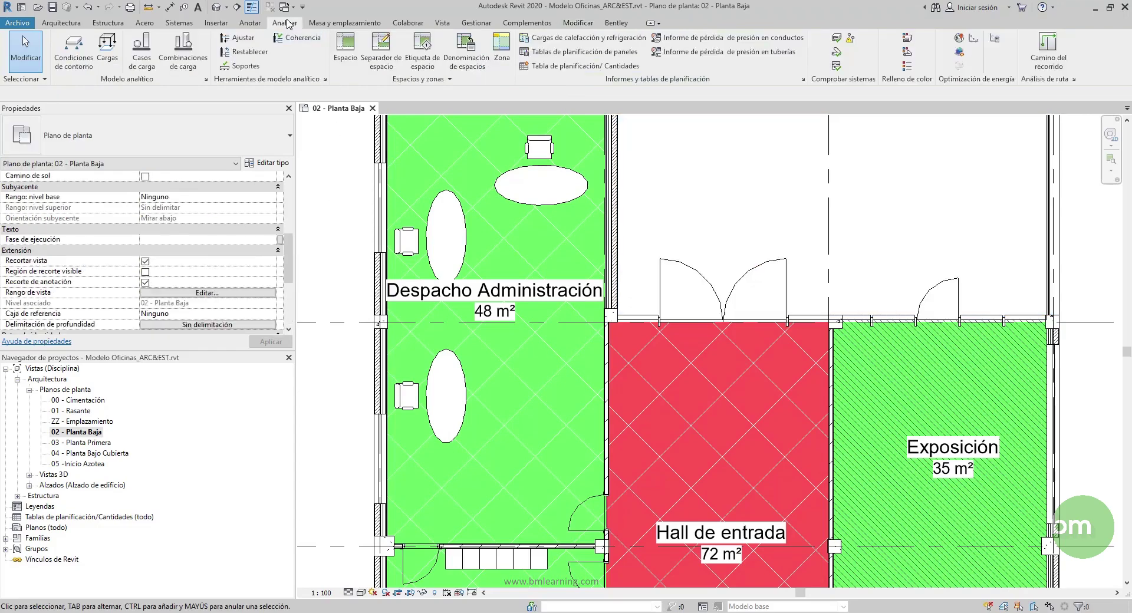
left_click(345, 47)
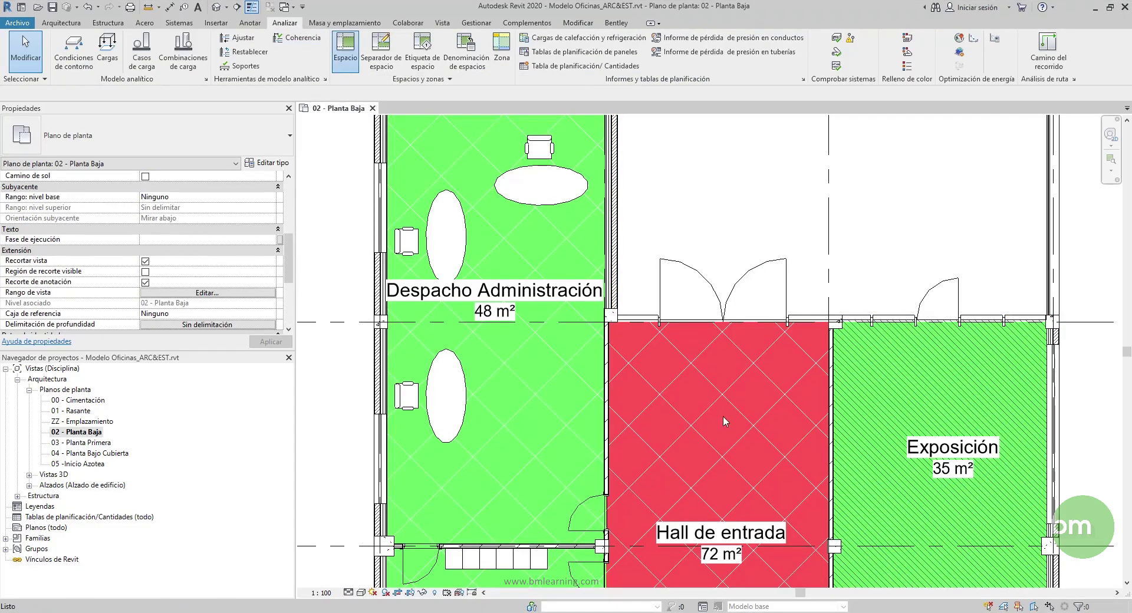
left_click(718, 451)
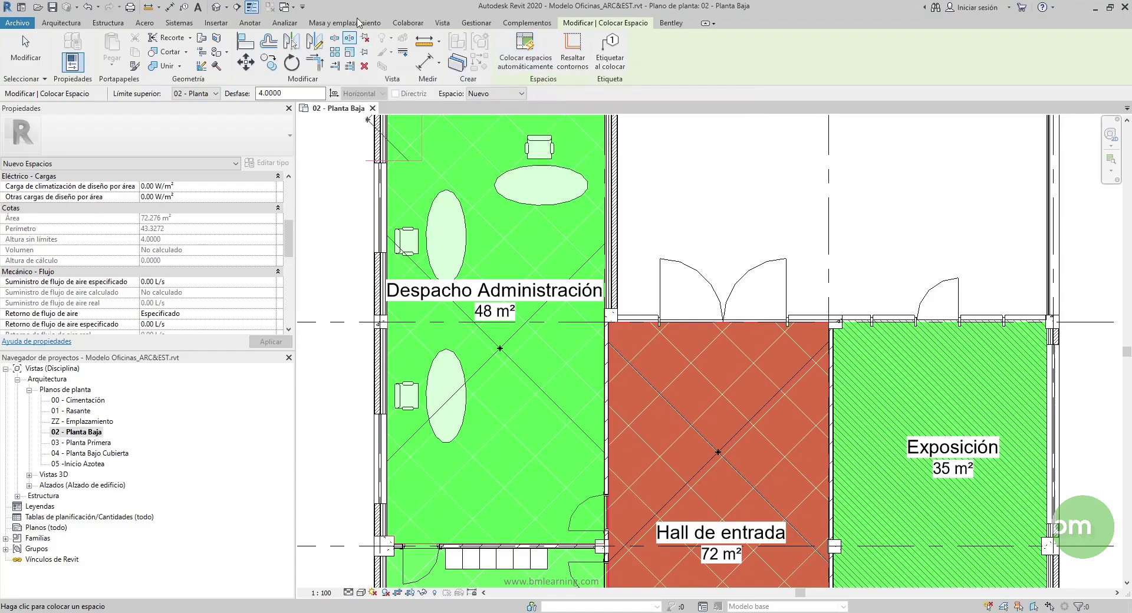
left_click(285, 23)
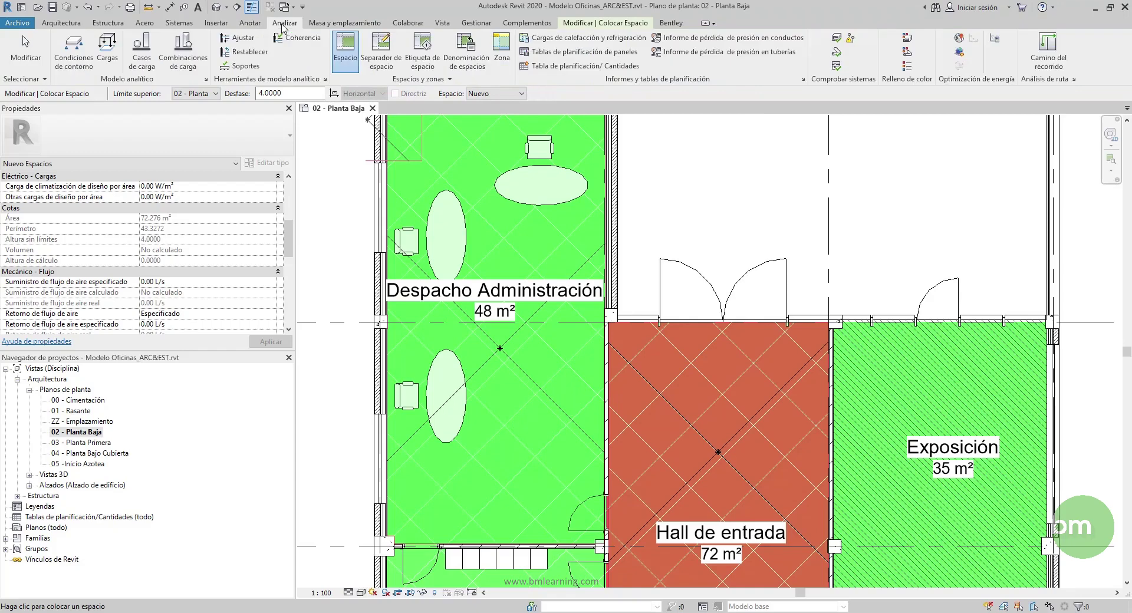
- Create an HVAC zone containing the Despacho Administración and Hall de entrada spaces
left_click(502, 50)
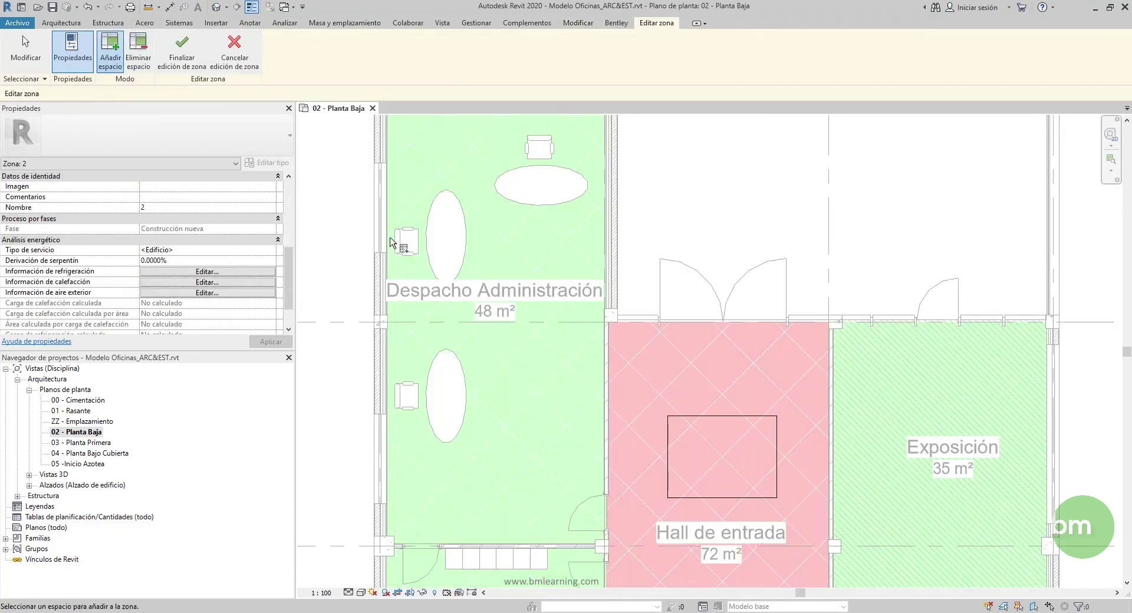
left_click(526, 352)
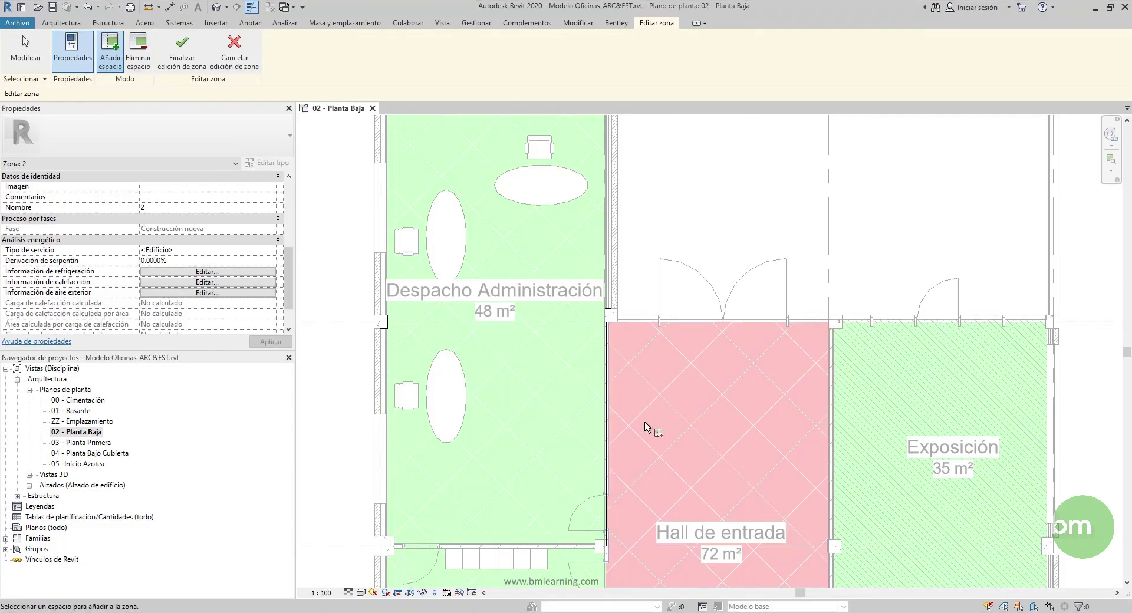
left_click(682, 423)
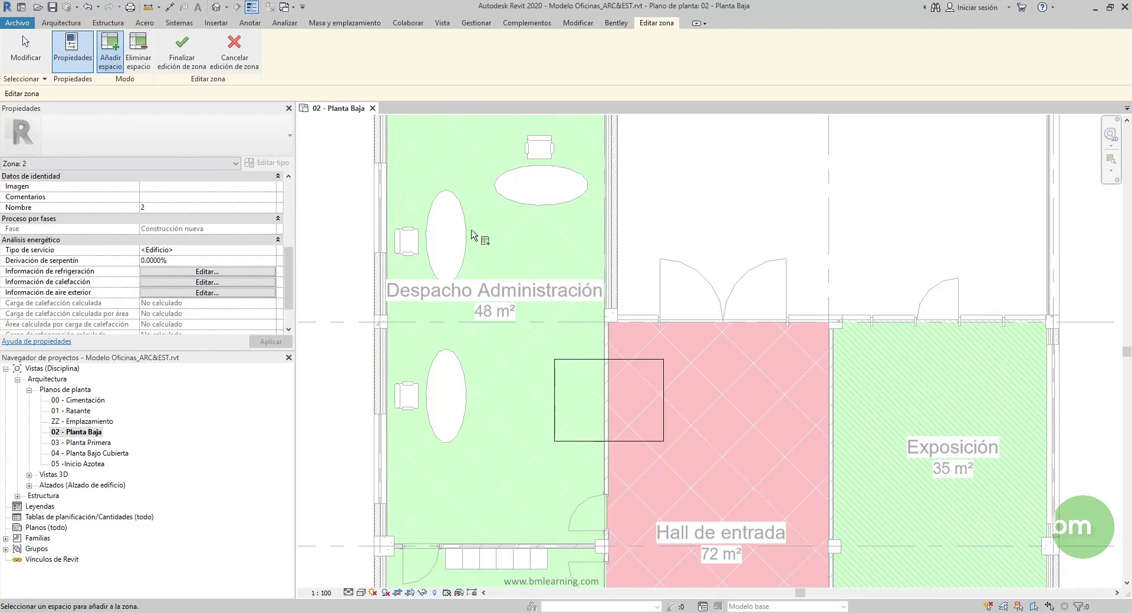
left_click(181, 47)
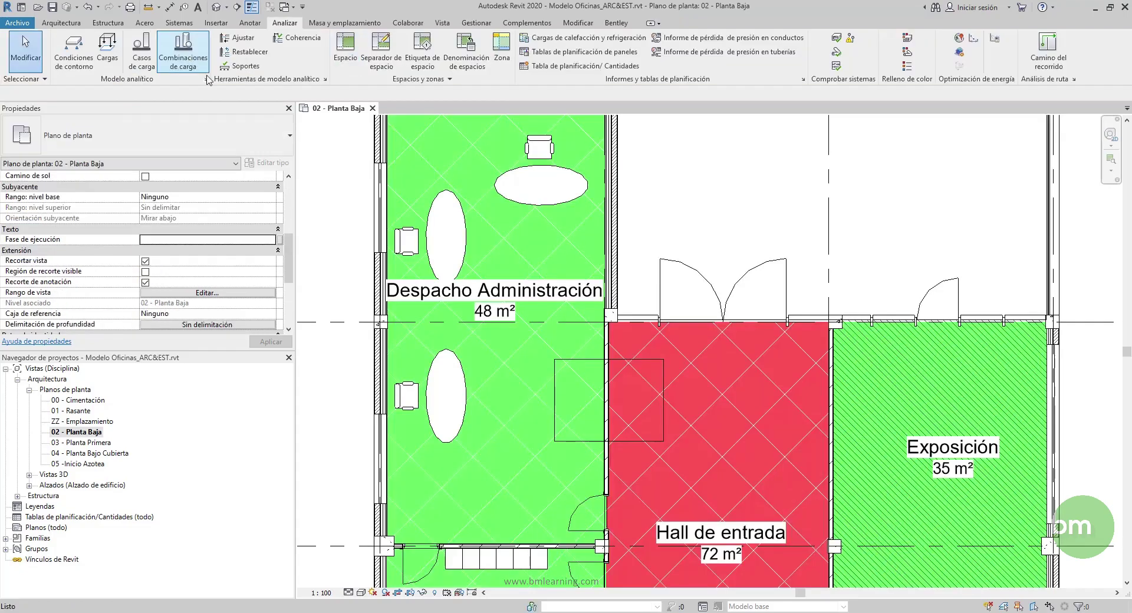
- Open the zone's cooling information, showing a 23.33 °C set point and 12.22 °C air
left_click(562, 366)
scroll(245, 233, "down", 3)
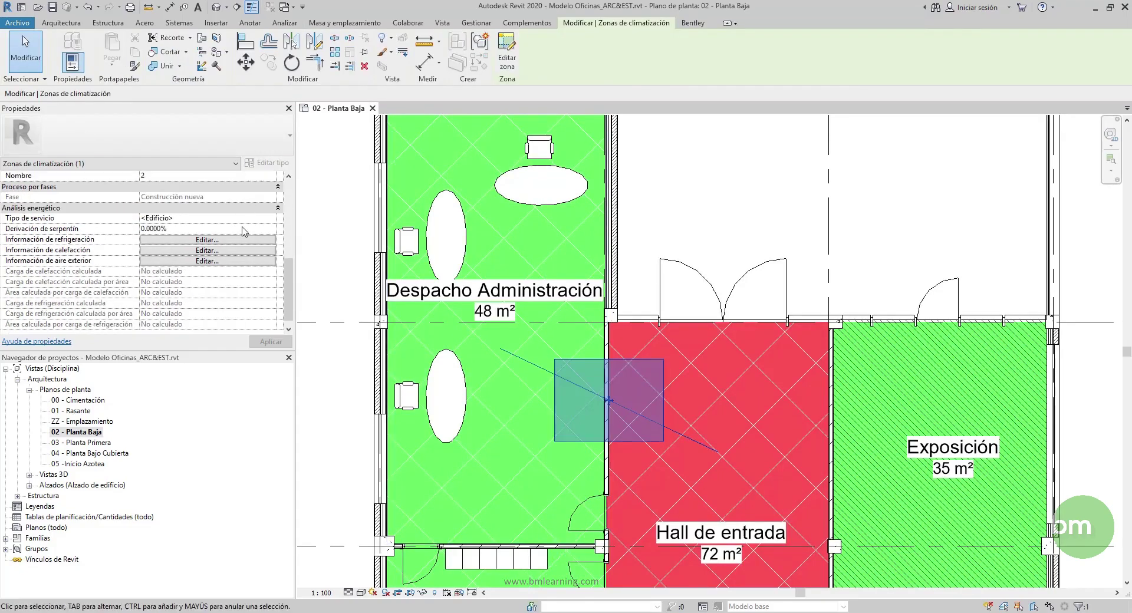
scroll(240, 277, "down", 1)
scroll(240, 276, "up", 2)
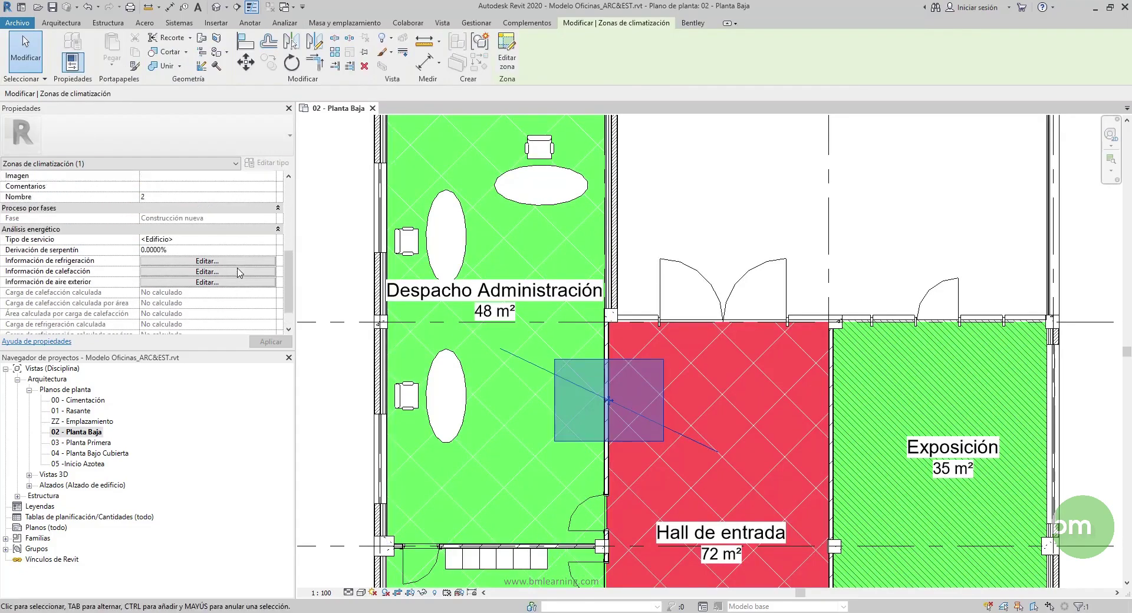
scroll(244, 262, "up", 3)
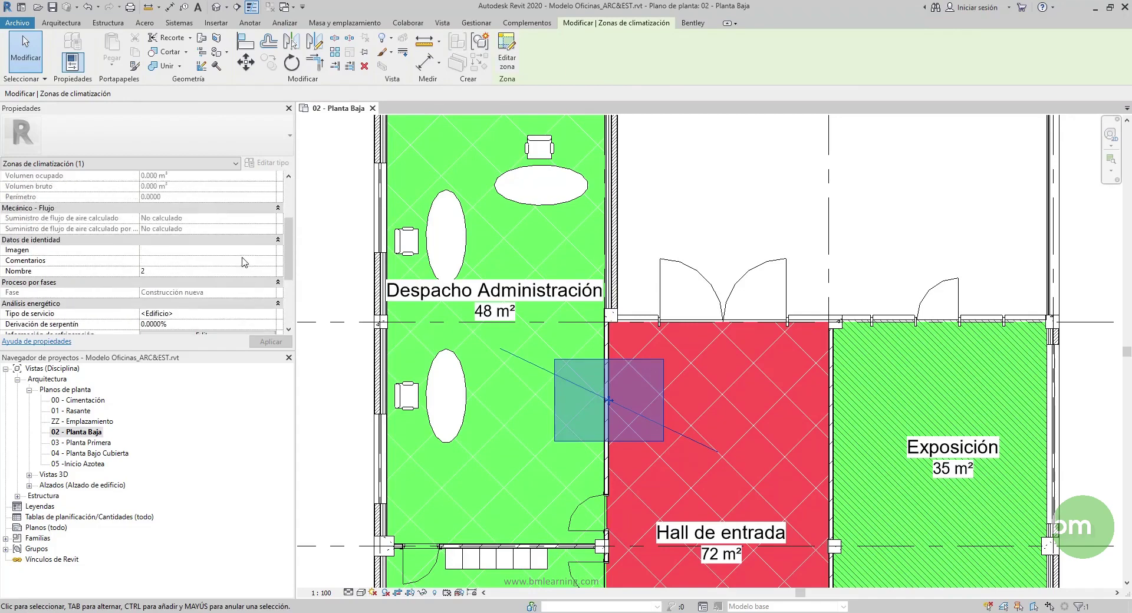
scroll(244, 263, "up", 2)
scroll(244, 262, "up", 2)
scroll(244, 263, "down", 3)
scroll(244, 262, "down", 3)
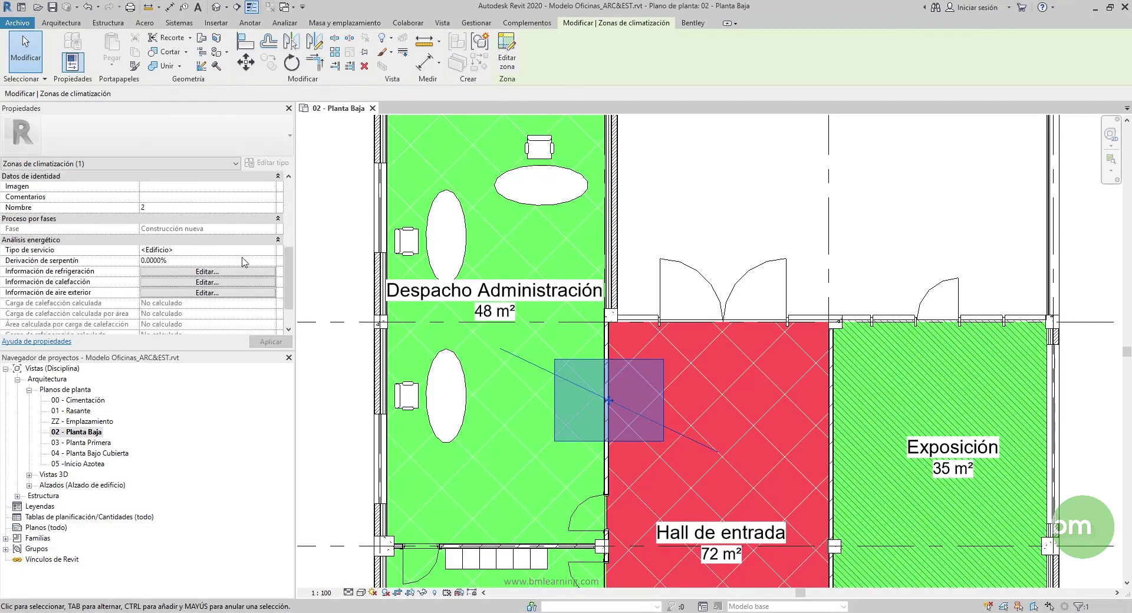
left_click(219, 271)
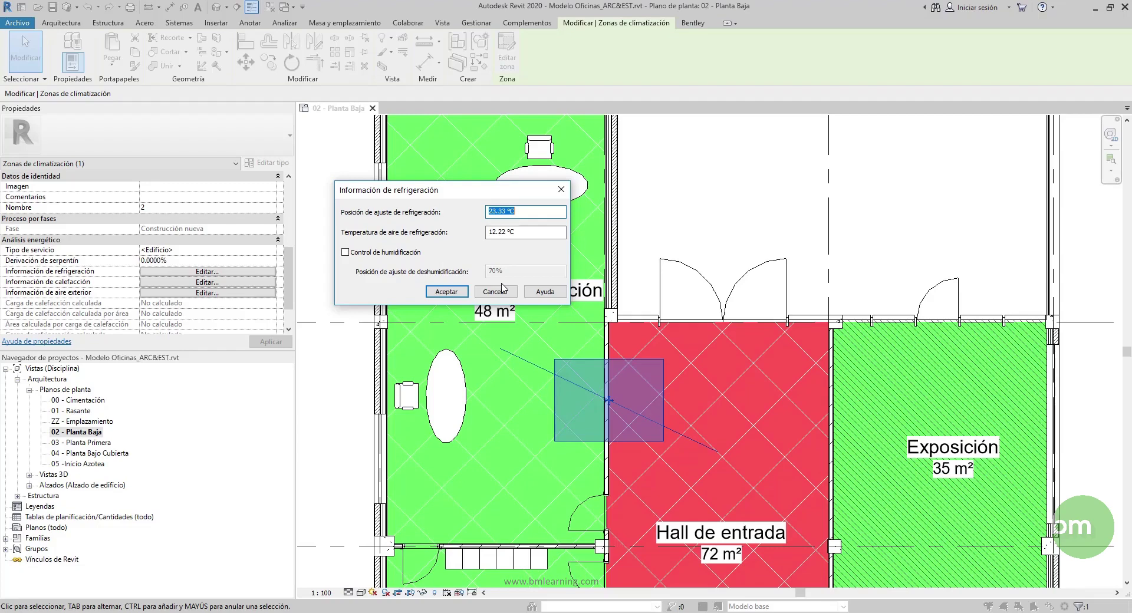
- Close the zone's cooling, heating and outside air settings without changes
left_click(501, 290)
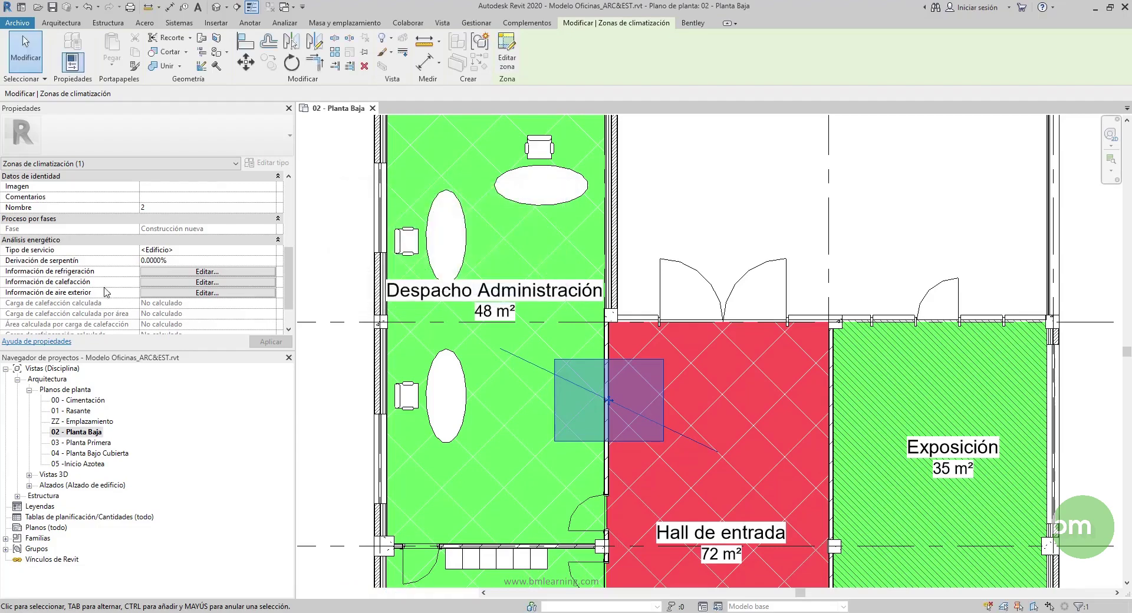
left_click(166, 283)
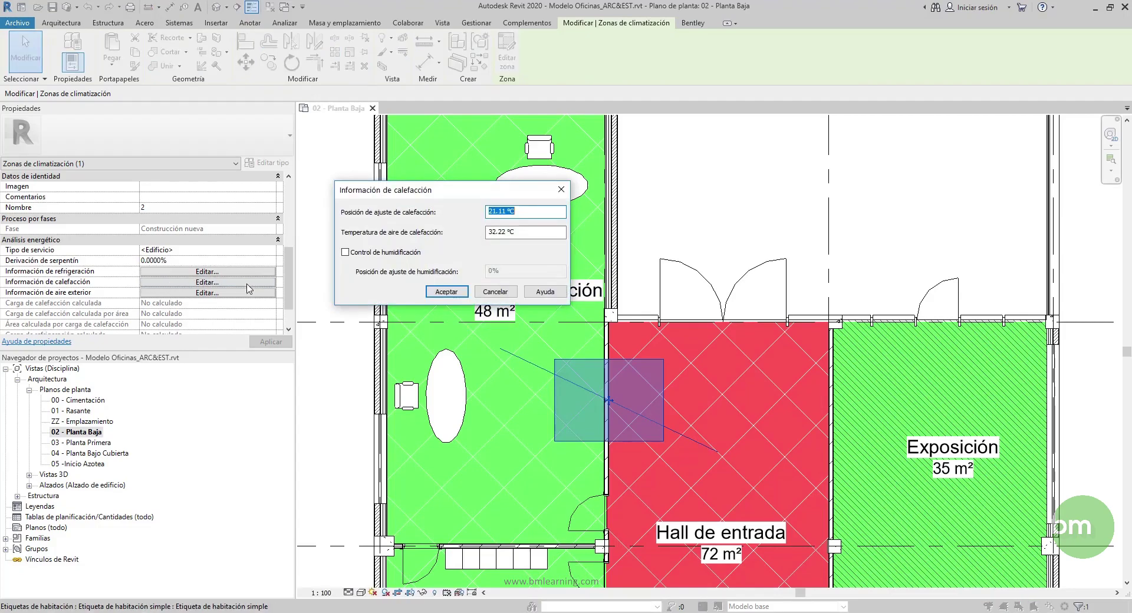
left_click(493, 292)
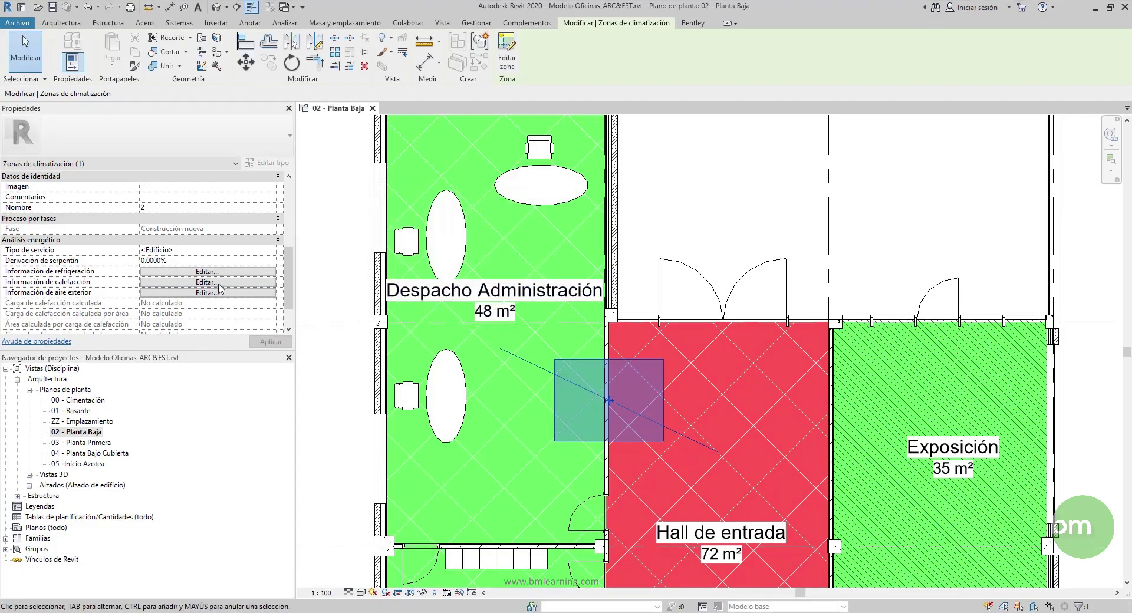
left_click(178, 292)
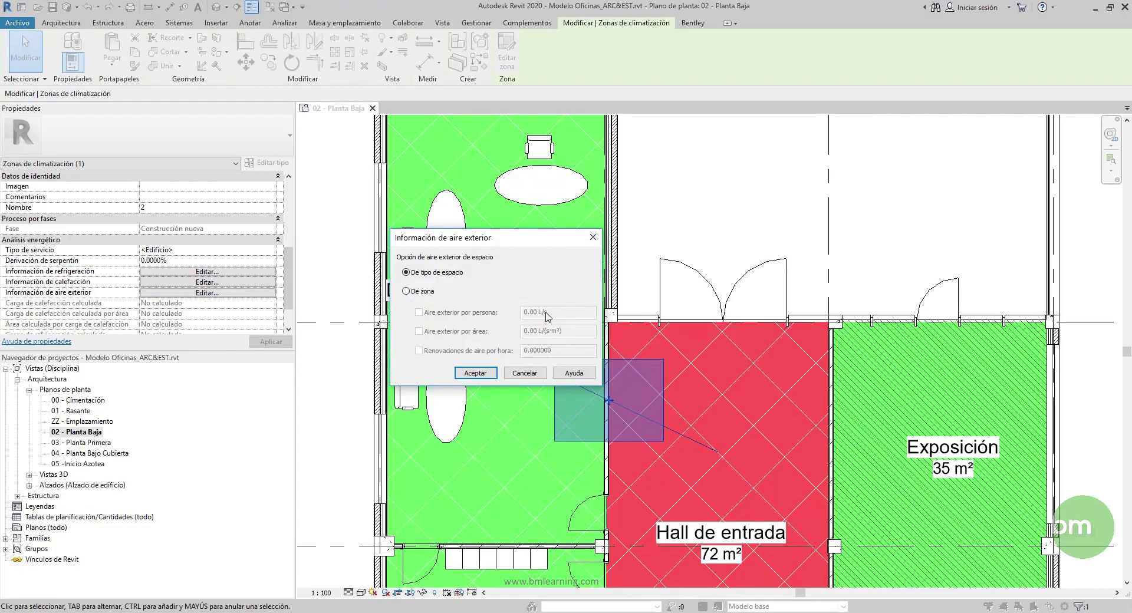
left_click(535, 375)
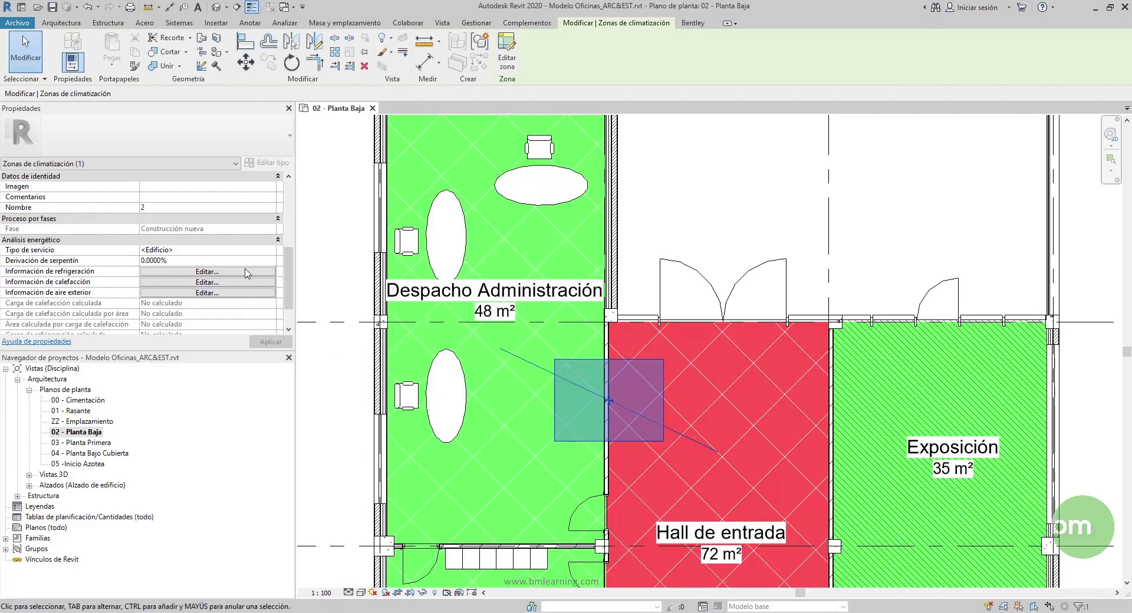
- Browse the service type list and keep the zone set to <Edificio>
left_click(272, 251)
left_click(271, 250)
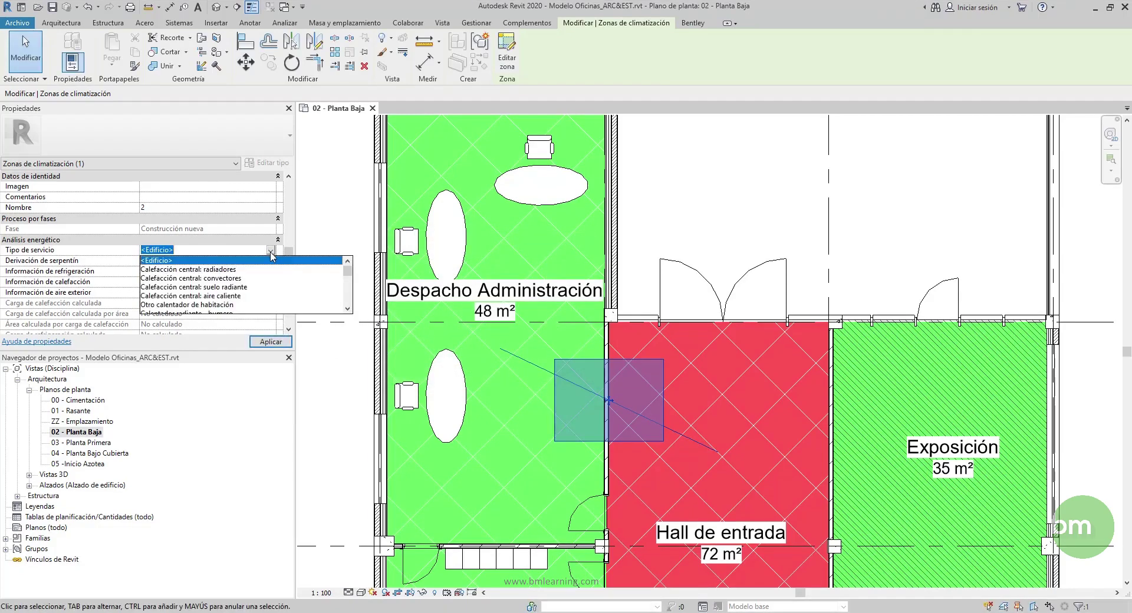
scroll(272, 277, "down", 1)
scroll(272, 280, "down", 2)
scroll(272, 281, "down", 2)
scroll(272, 284, "down", 1)
scroll(273, 285, "down", 1)
scroll(273, 284, "down", 1)
scroll(272, 285, "down", 1)
scroll(272, 283, "down", 1)
left_click(273, 248)
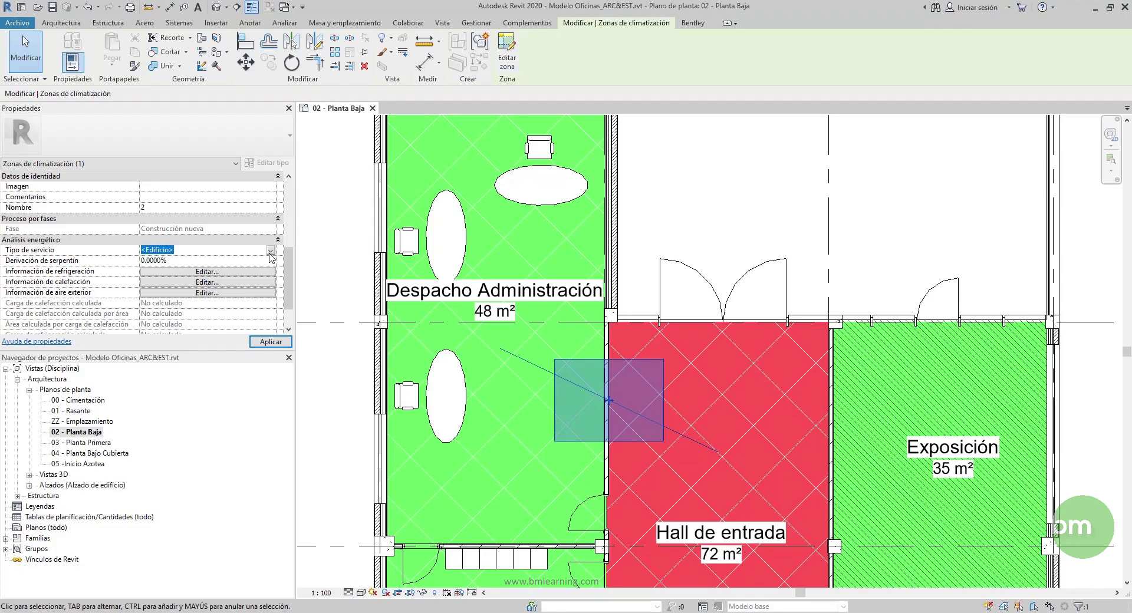
scroll(270, 255, "down", 2)
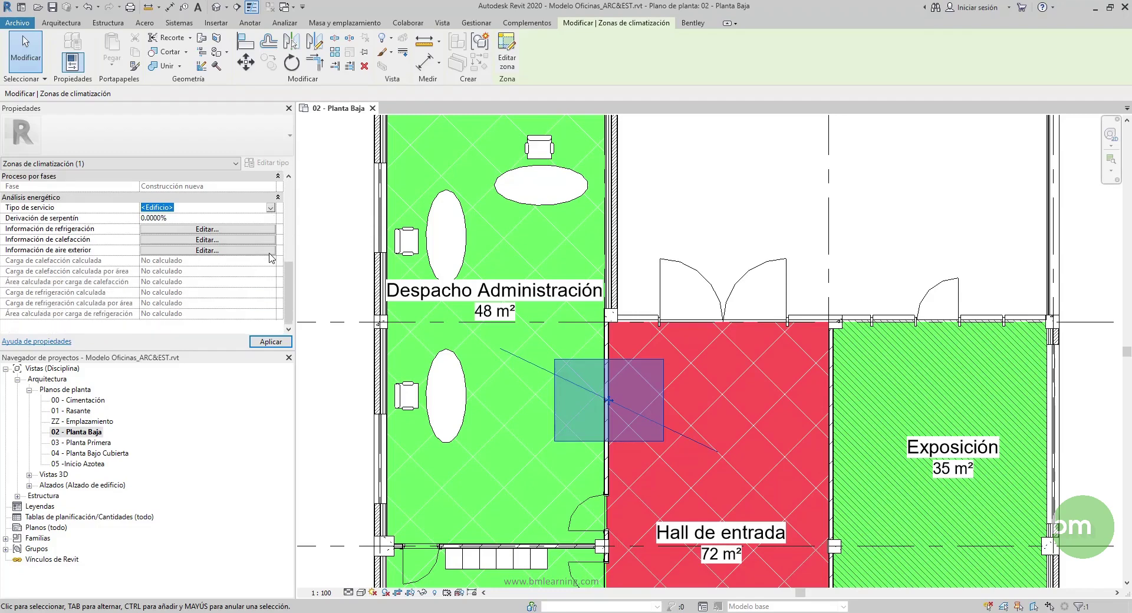
scroll(271, 255, "up", 5)
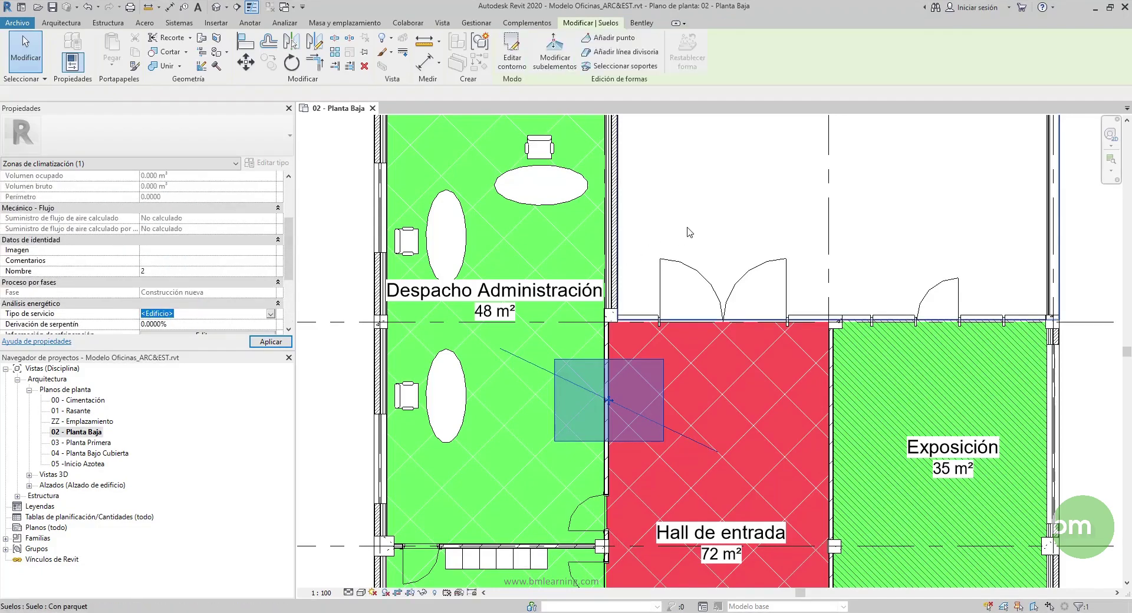
left_click(689, 231)
left_click(351, 265)
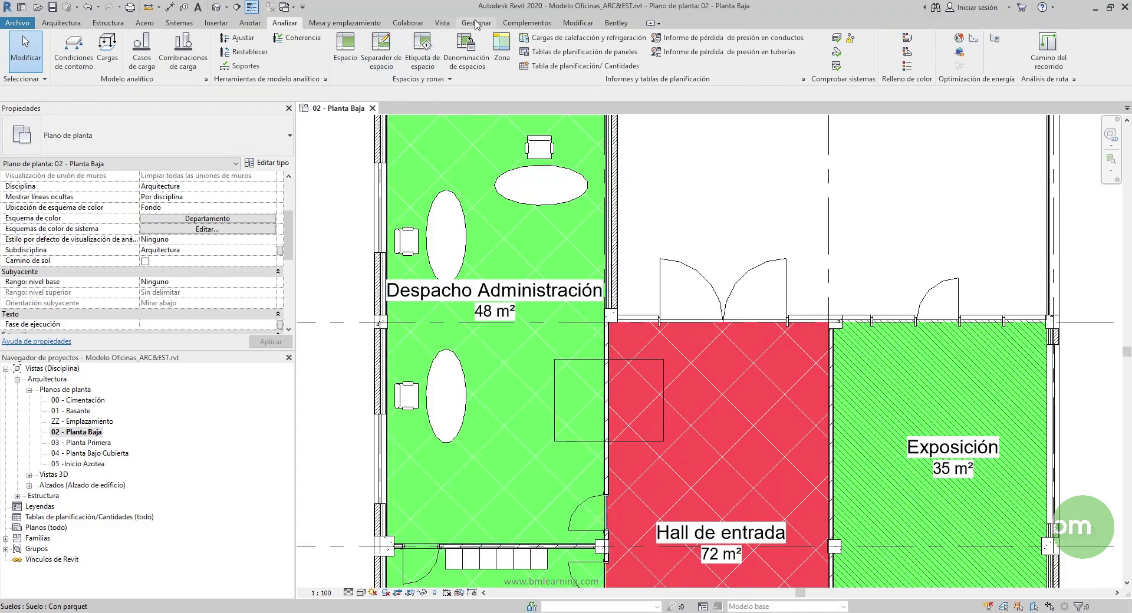
left_click(474, 23)
left_click(515, 39)
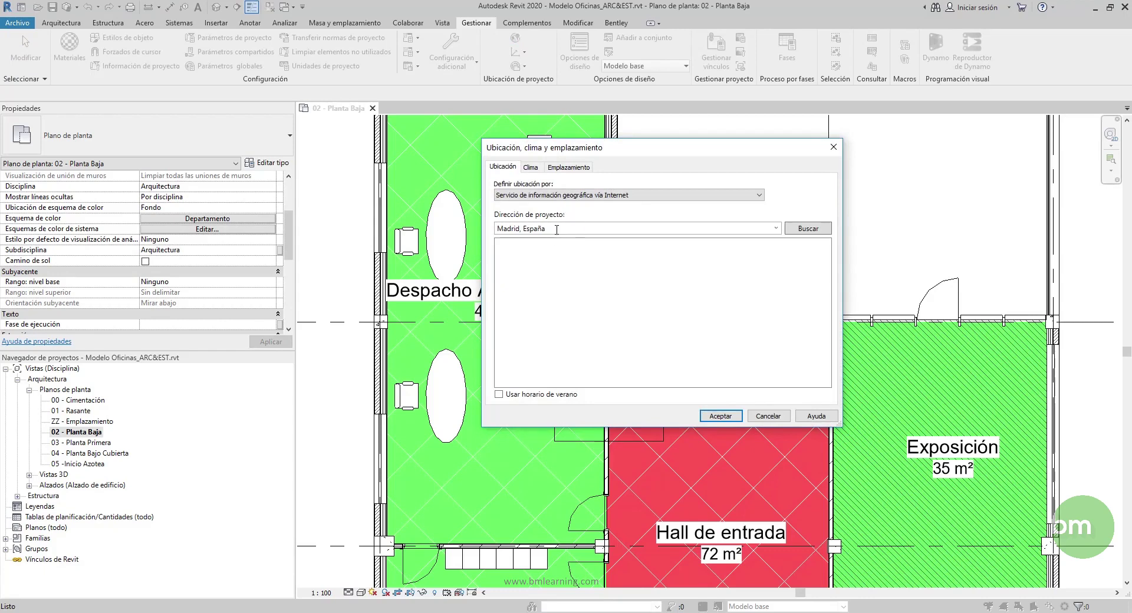
left_click(531, 169)
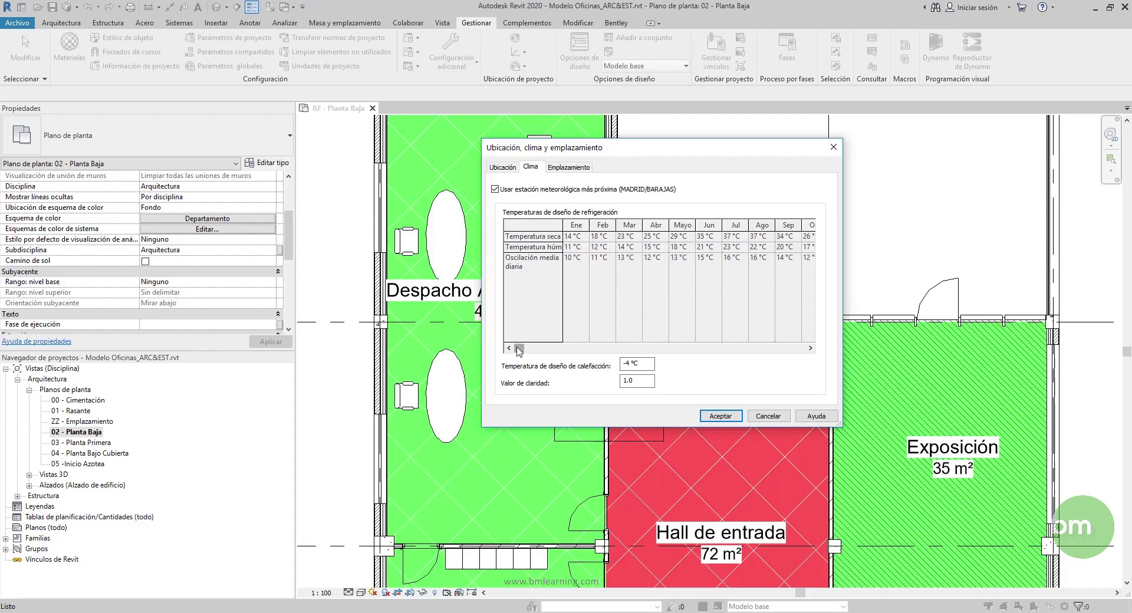
left_click_drag(518, 350, 646, 347)
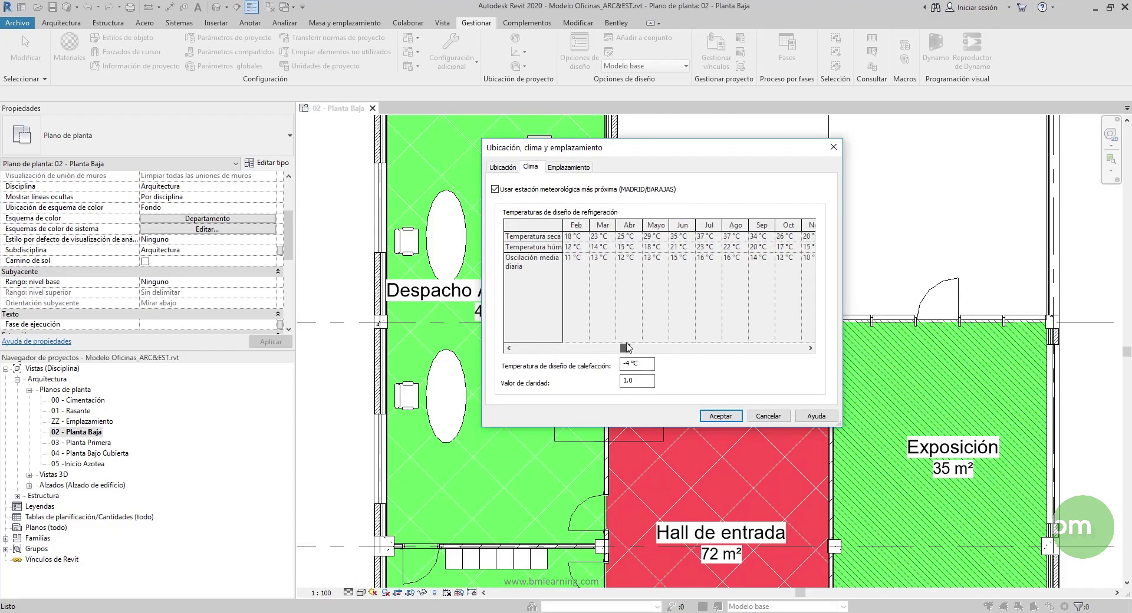
left_click_drag(646, 348, 519, 349)
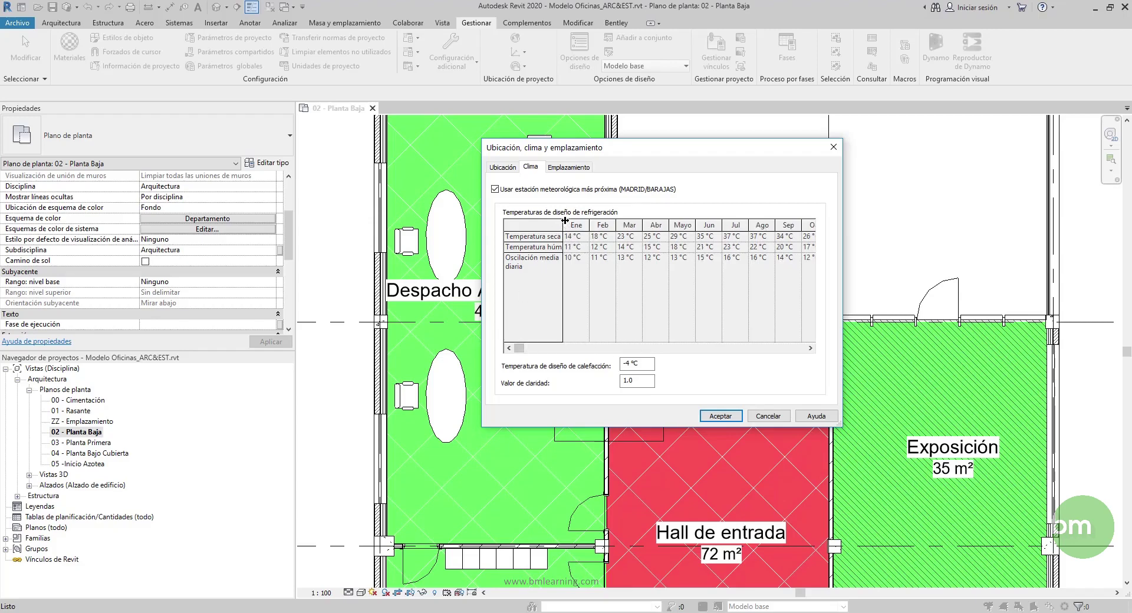
left_click_drag(565, 225, 588, 228)
left_click(569, 168)
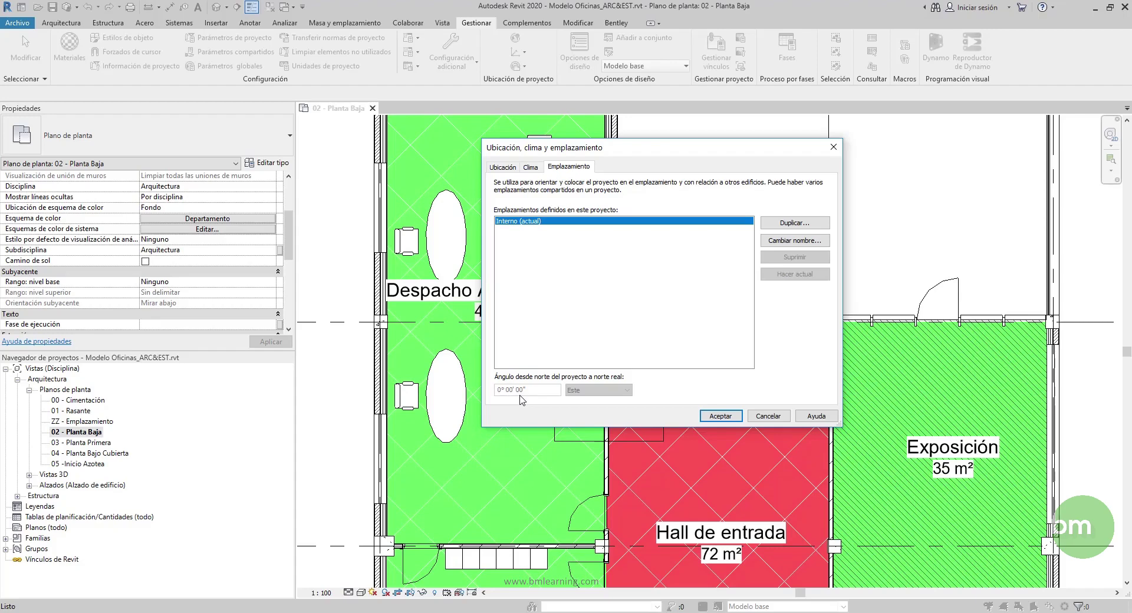
left_click(766, 417)
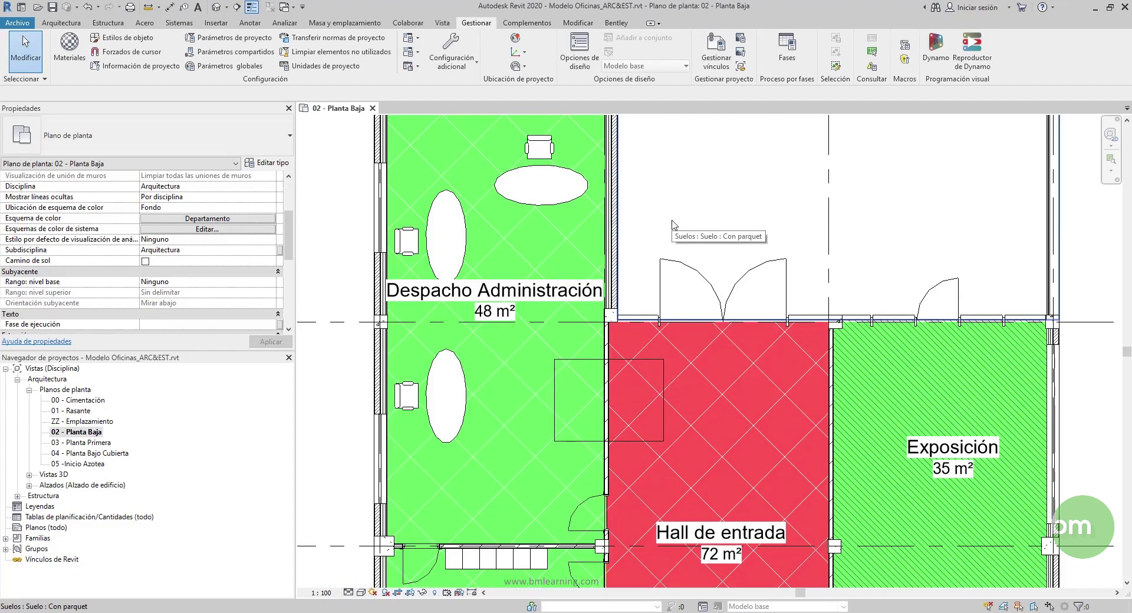
left_click(380, 277)
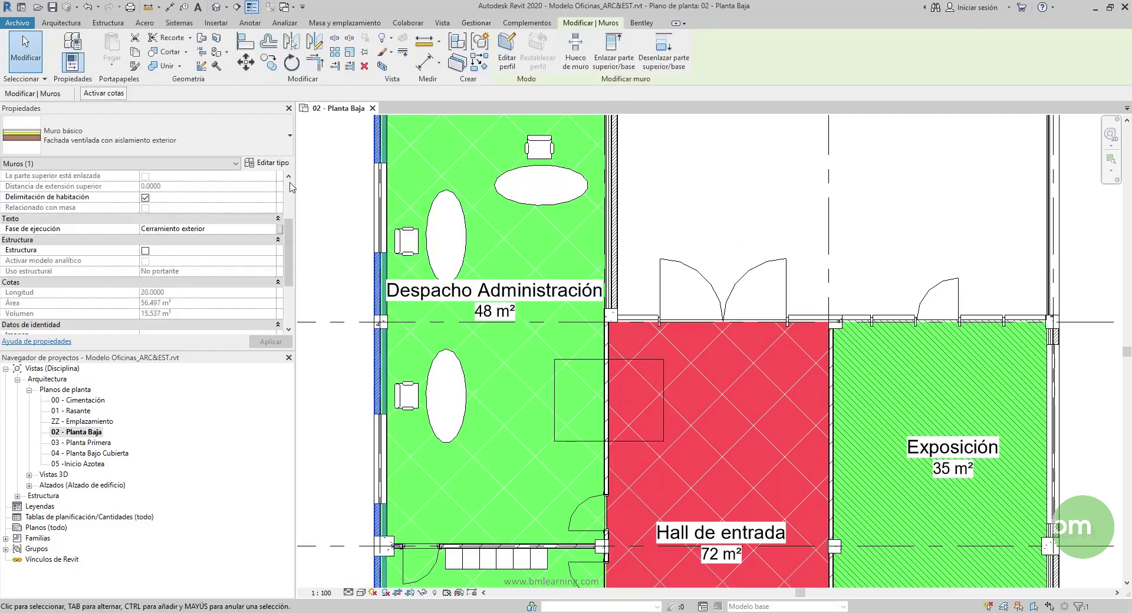
- Open the Fachada ventilada con aislamiento wall layers and its Aislamiento - Paneles insulation material
left_click(274, 164)
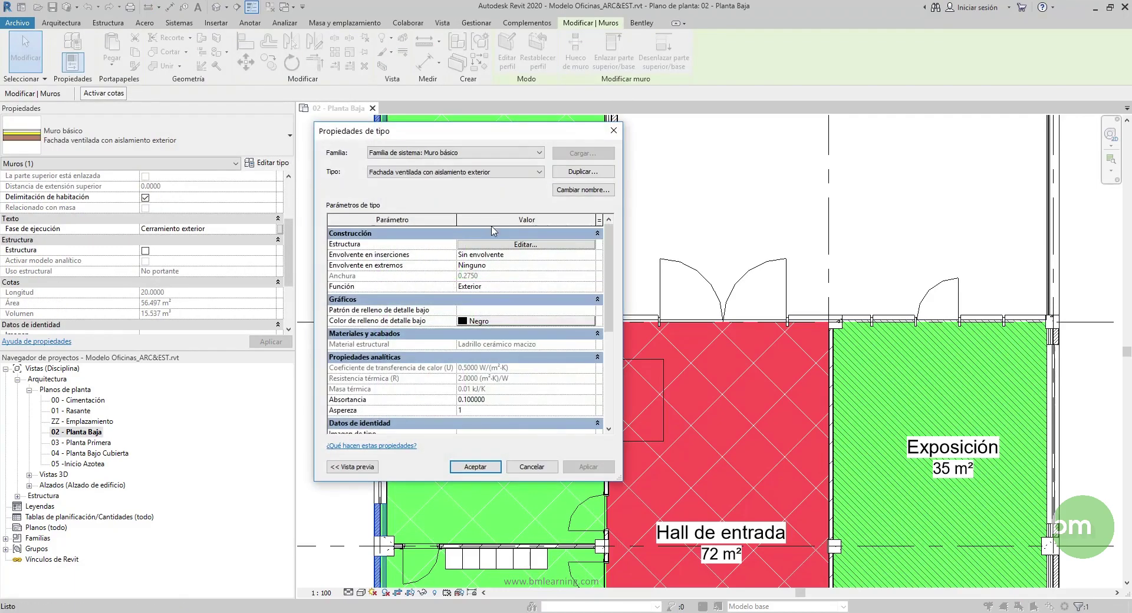
left_click(489, 245)
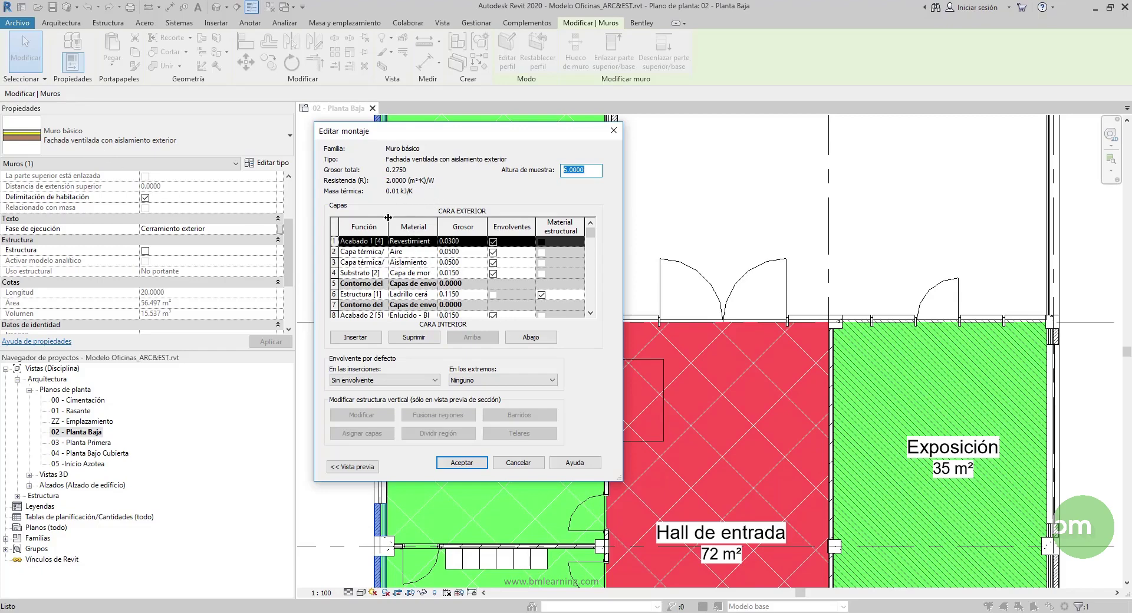
left_click(476, 470)
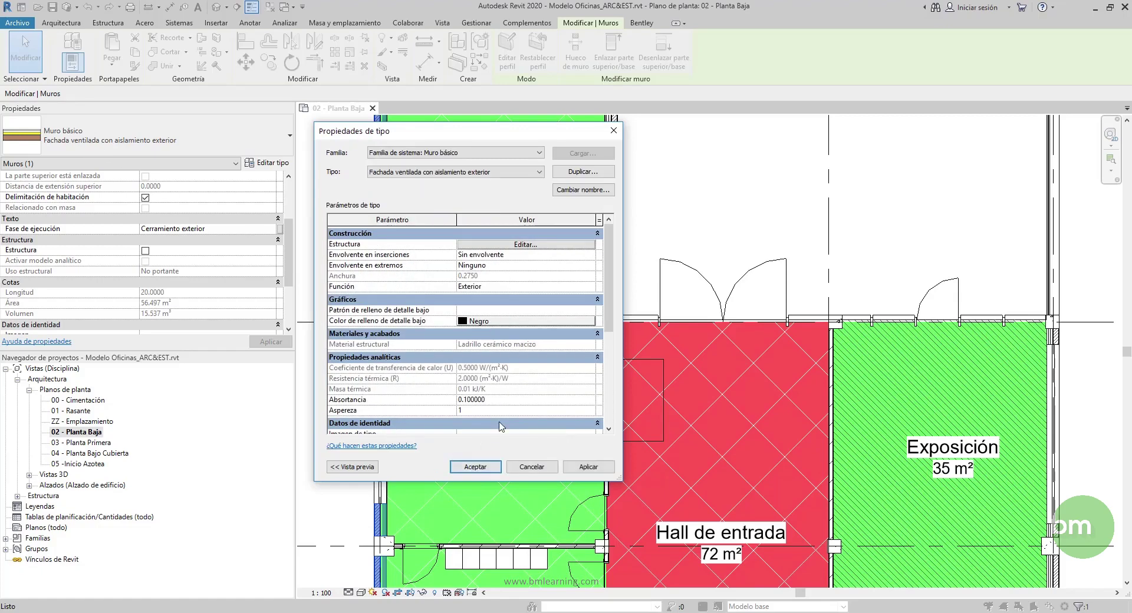
scroll(419, 348, "down", 3)
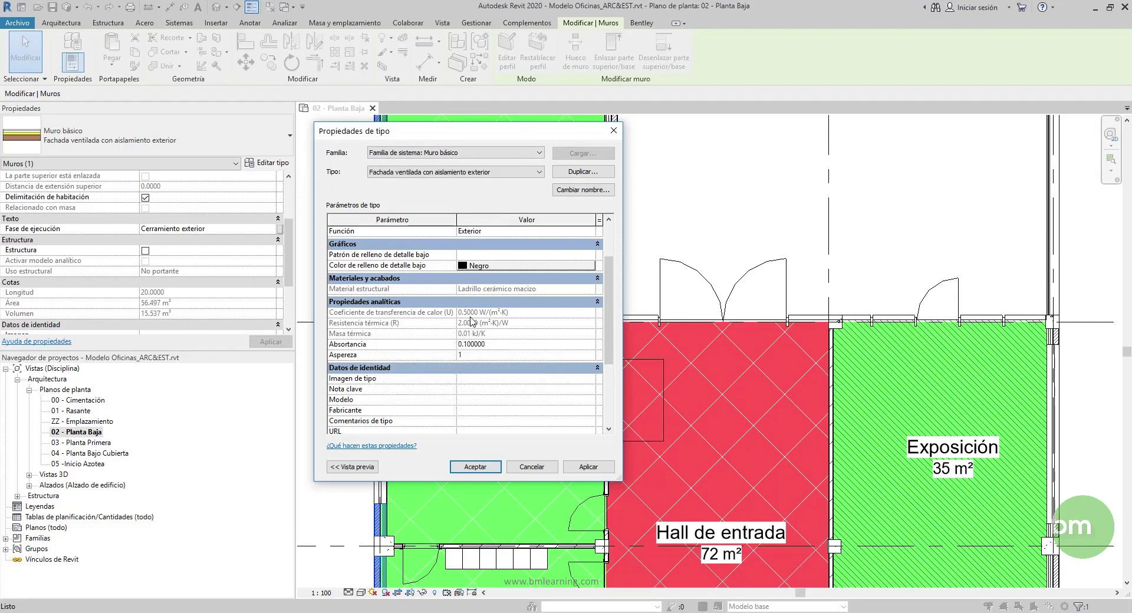
scroll(499, 266, "up", 3)
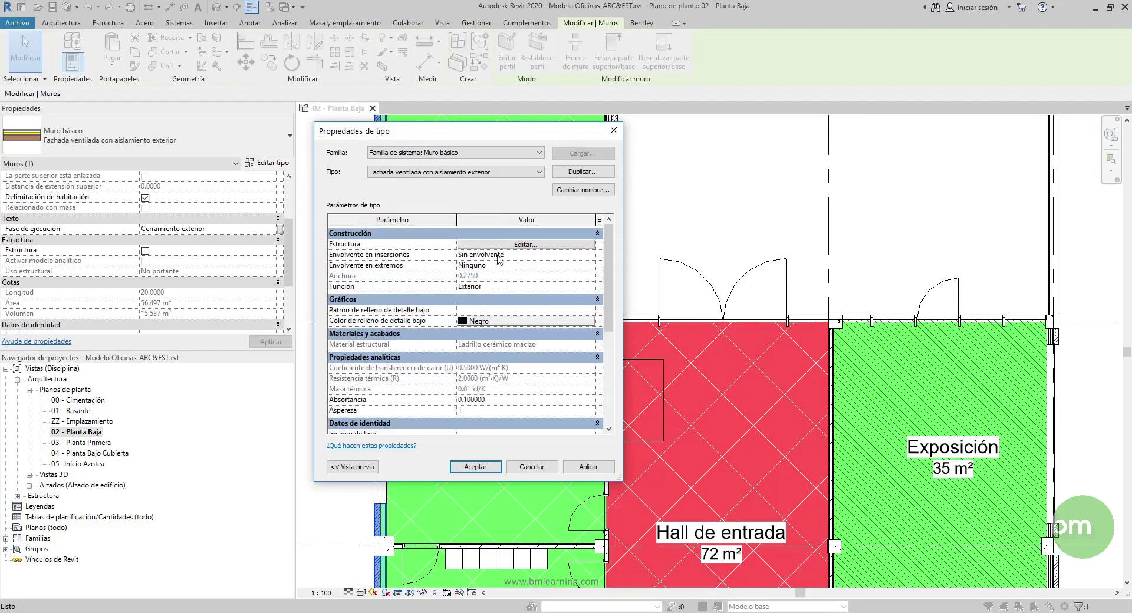
left_click(500, 245)
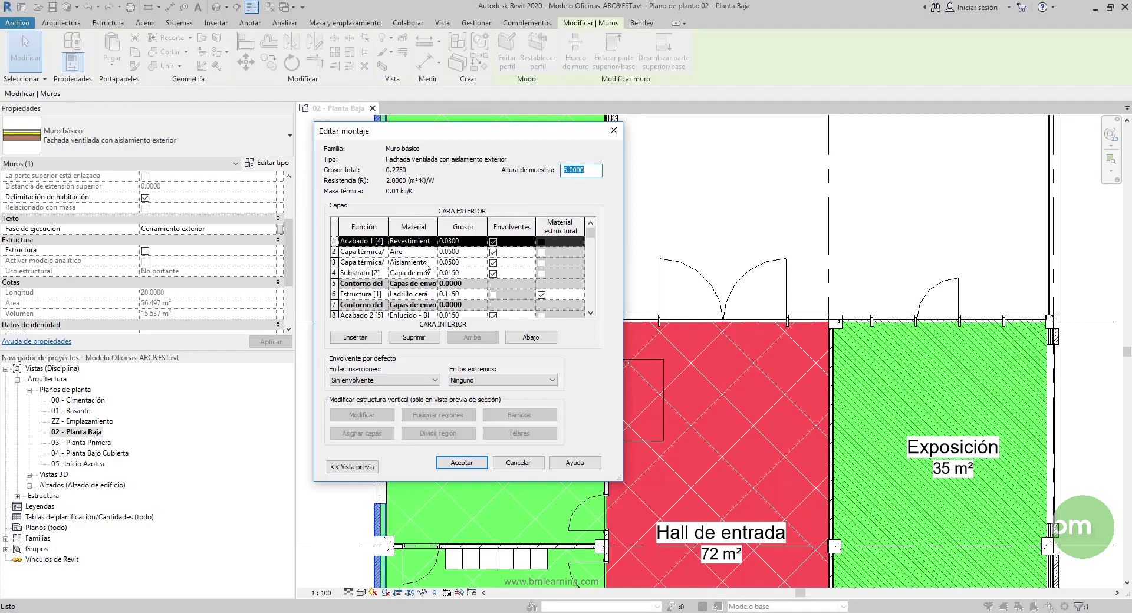
left_click(426, 264)
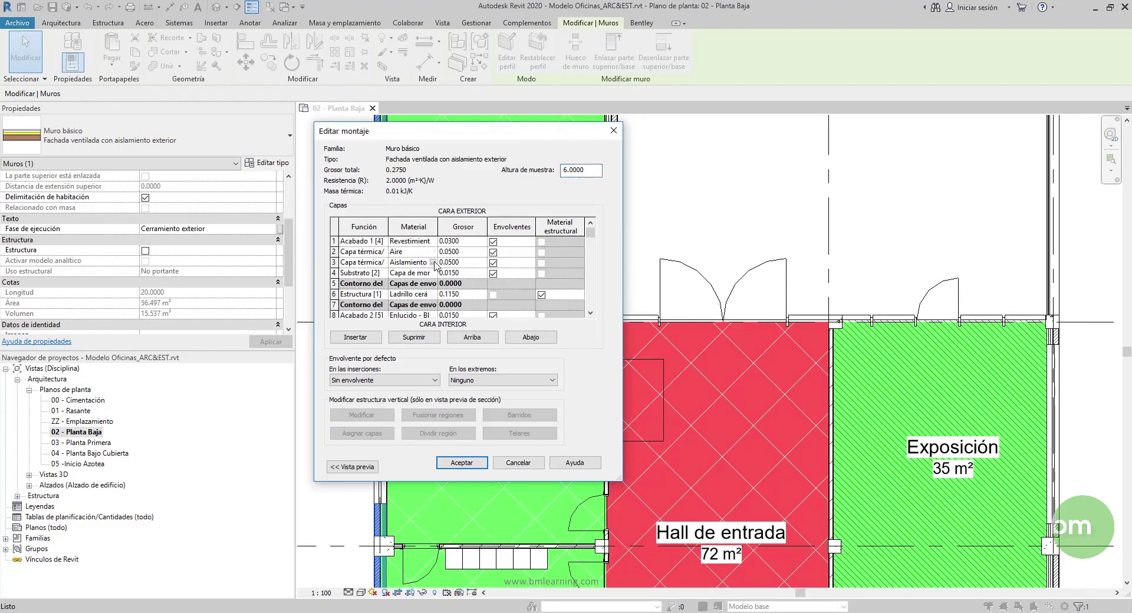
left_click(433, 261)
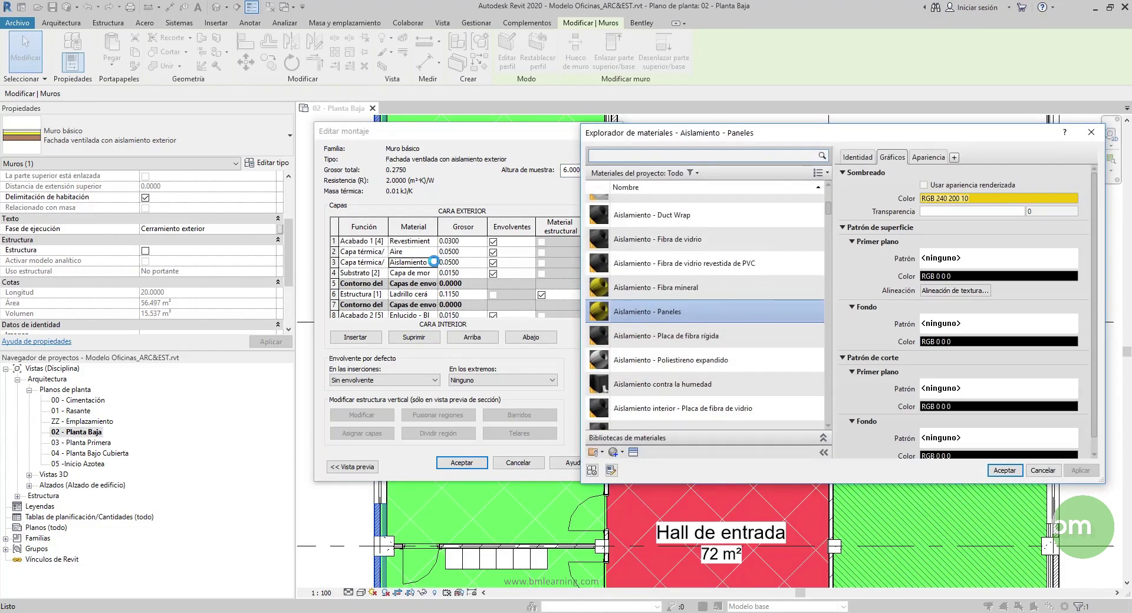
left_click_drag(746, 138, 595, 122)
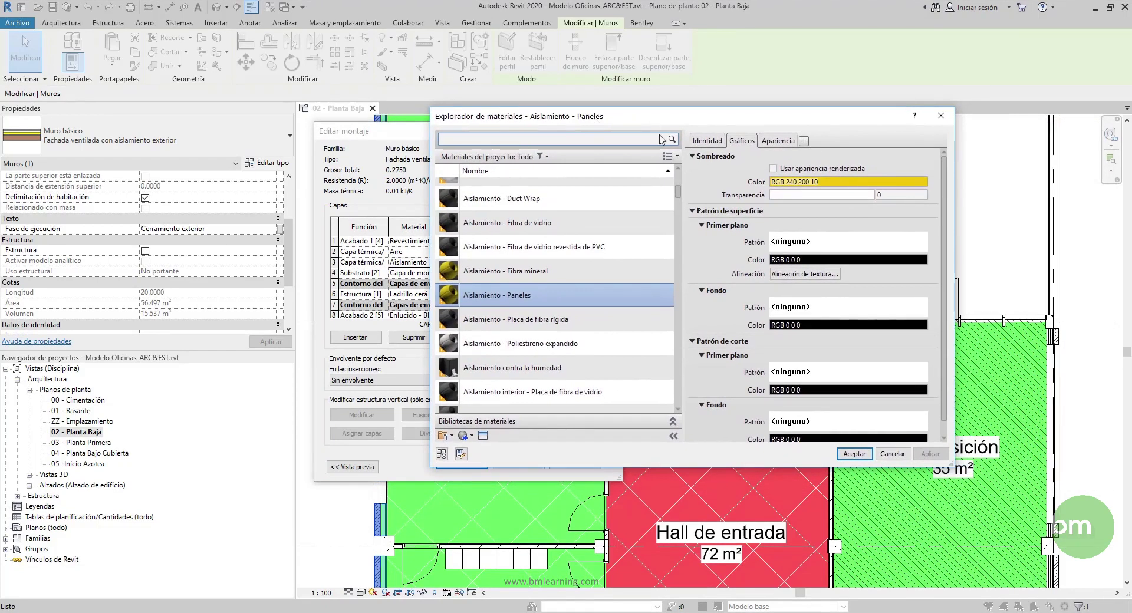
left_click(770, 143)
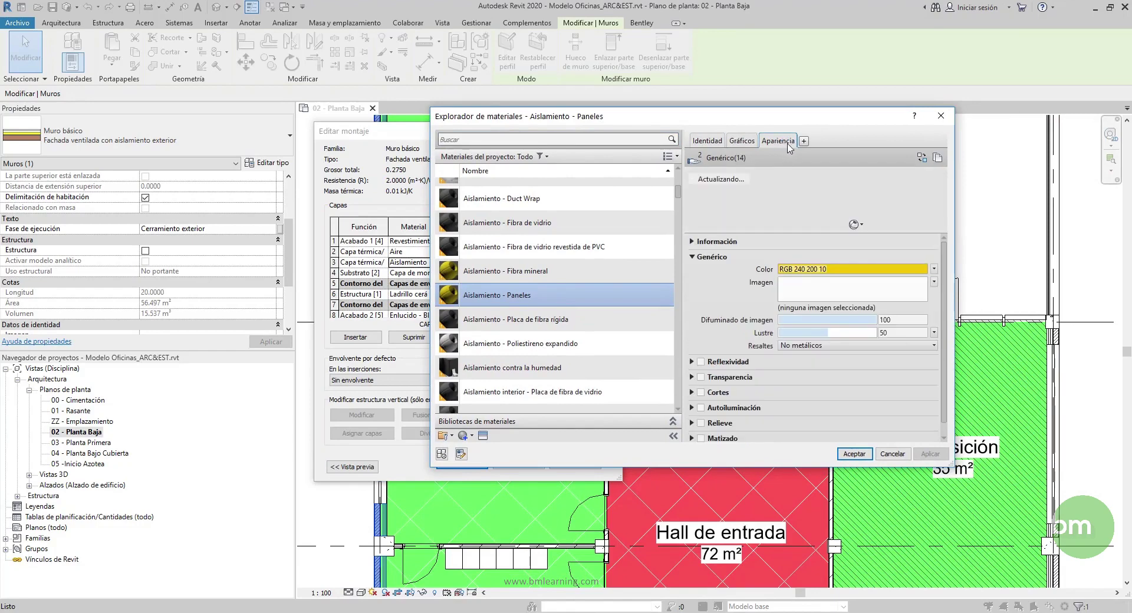
left_click(804, 141)
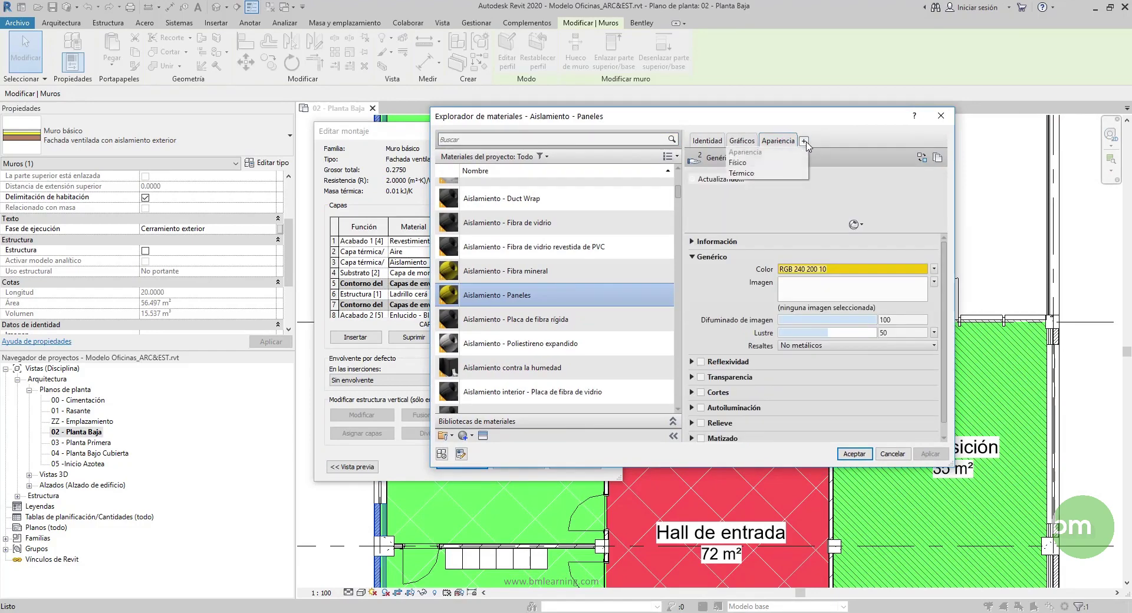
left_click(762, 175)
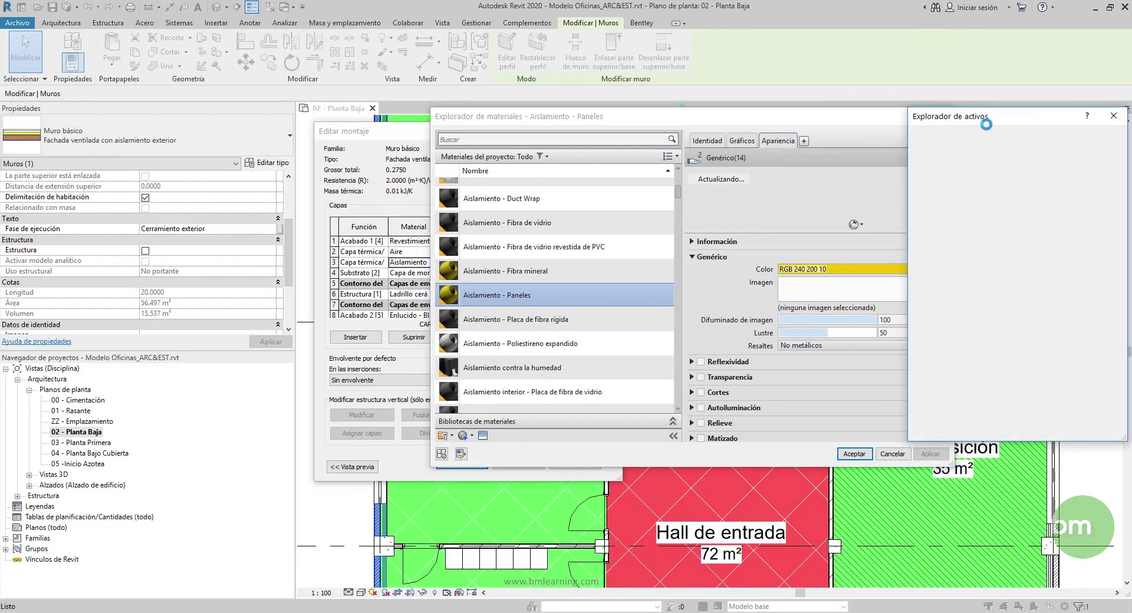
left_click_drag(999, 122, 760, 122)
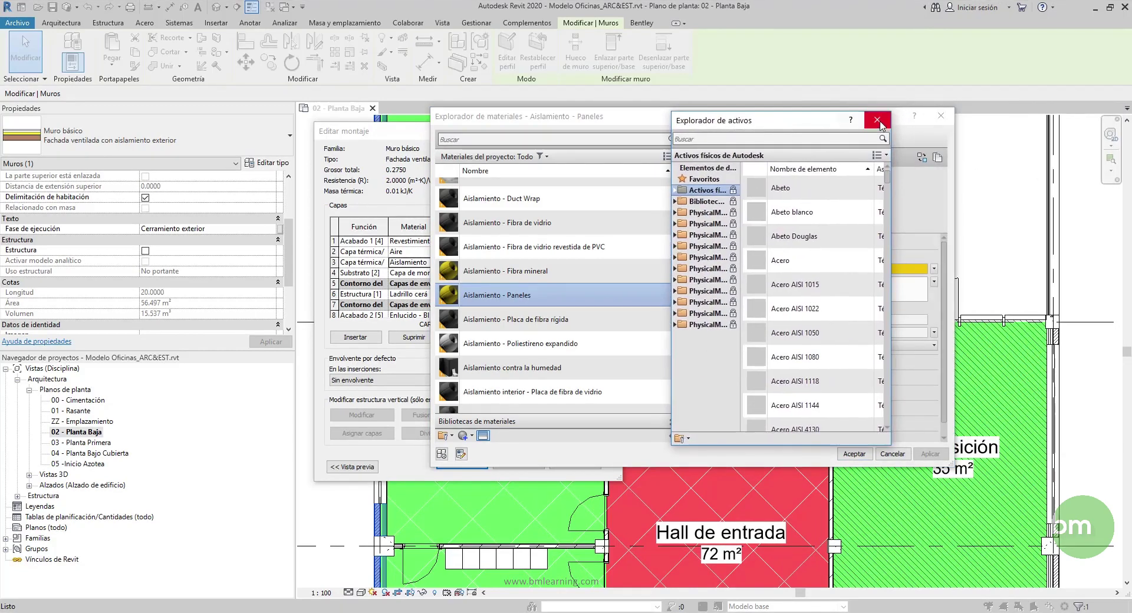
left_click(875, 116)
left_click(940, 116)
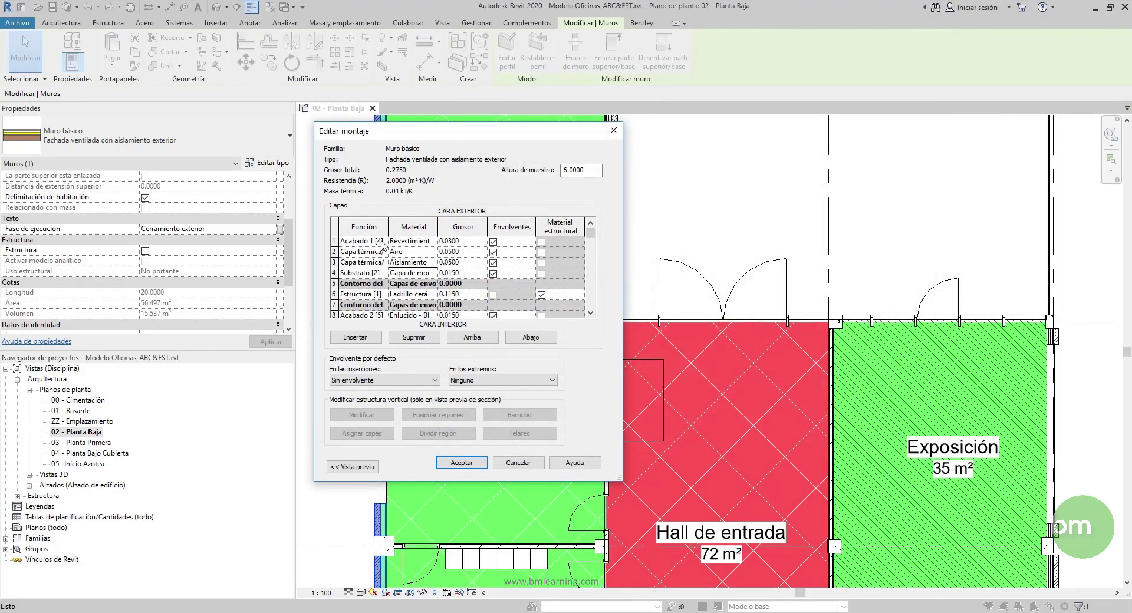
left_click(380, 300)
left_click(381, 295)
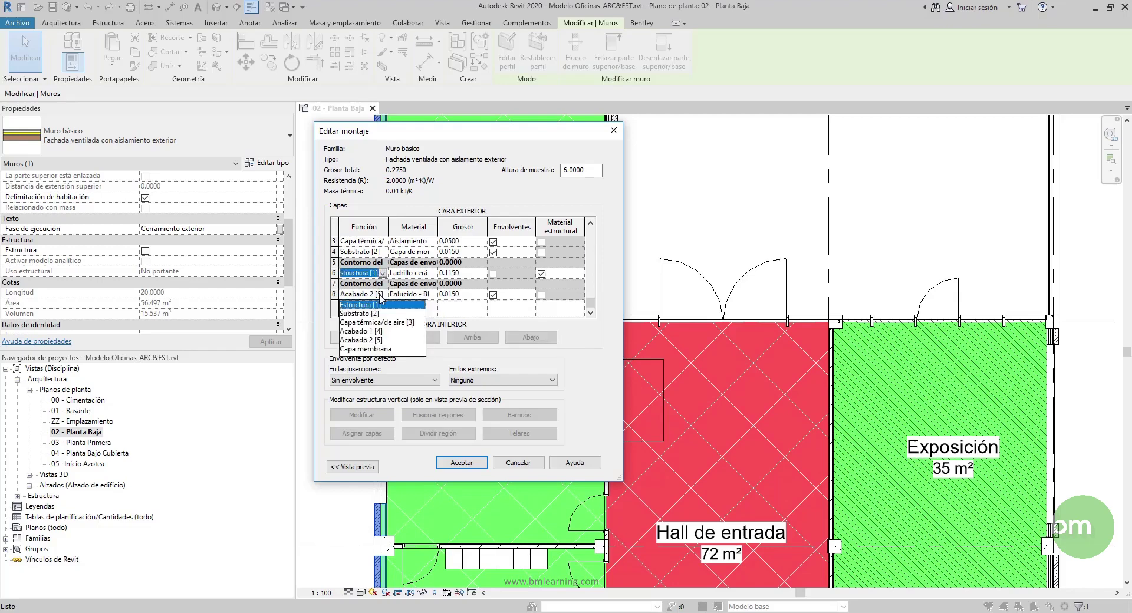
left_click(408, 275)
left_click(433, 273)
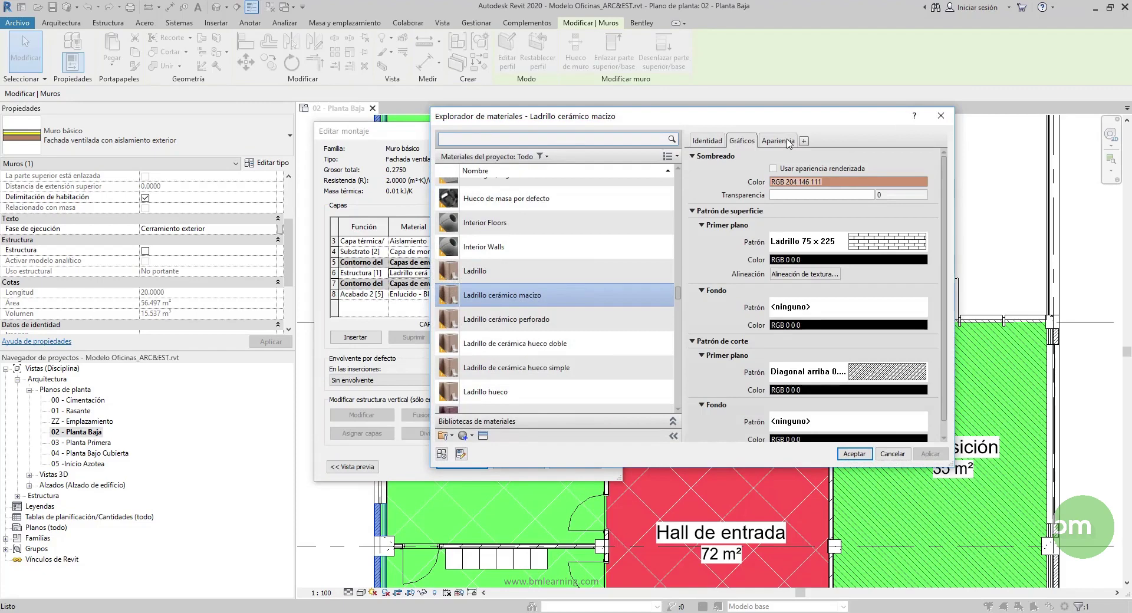
left_click(804, 141)
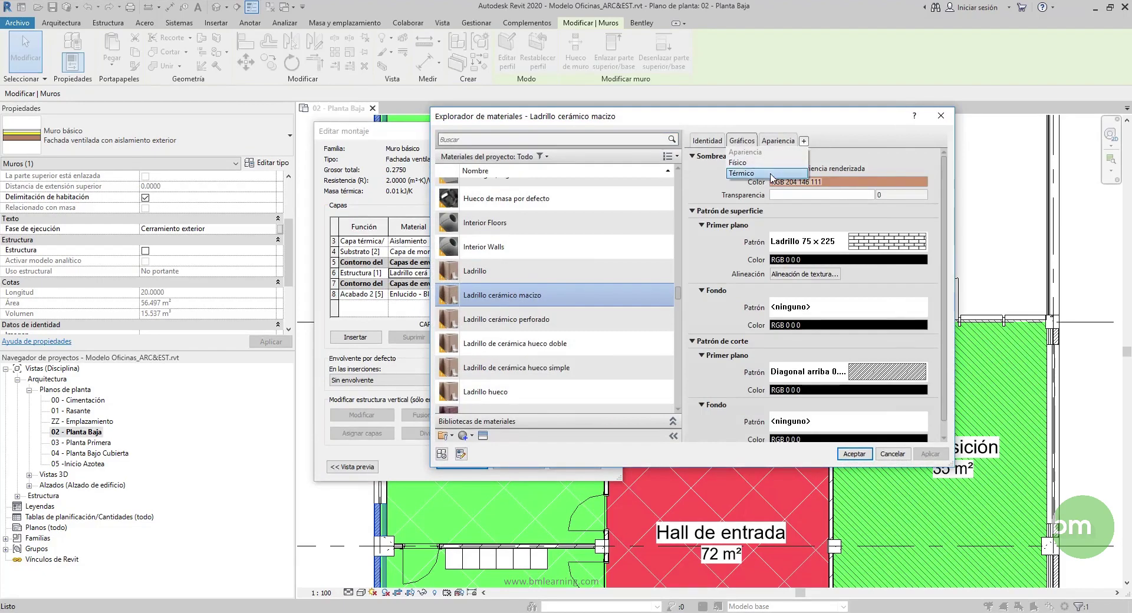
left_click(766, 163)
left_click_drag(788, 126, 638, 131)
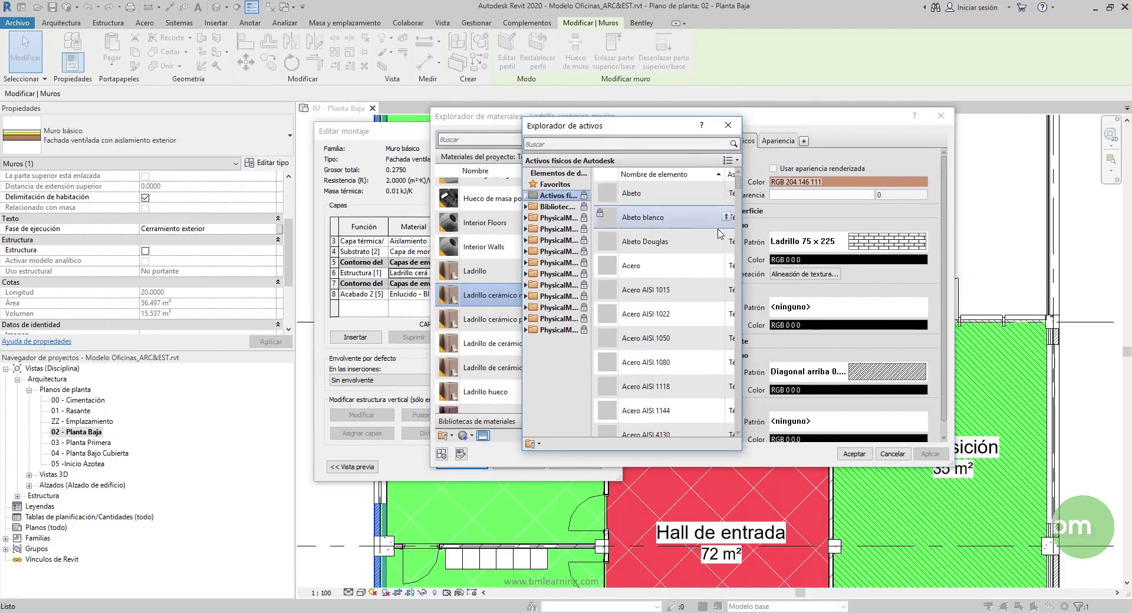
left_click_drag(742, 236, 973, 250)
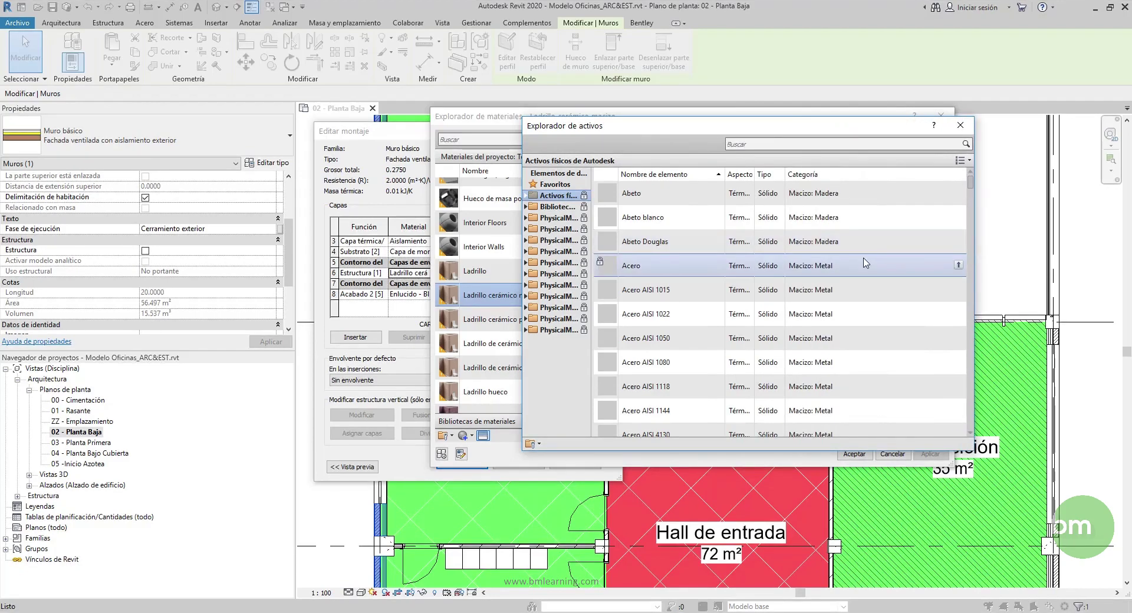
scroll(855, 259, "down", 3)
left_click(960, 125)
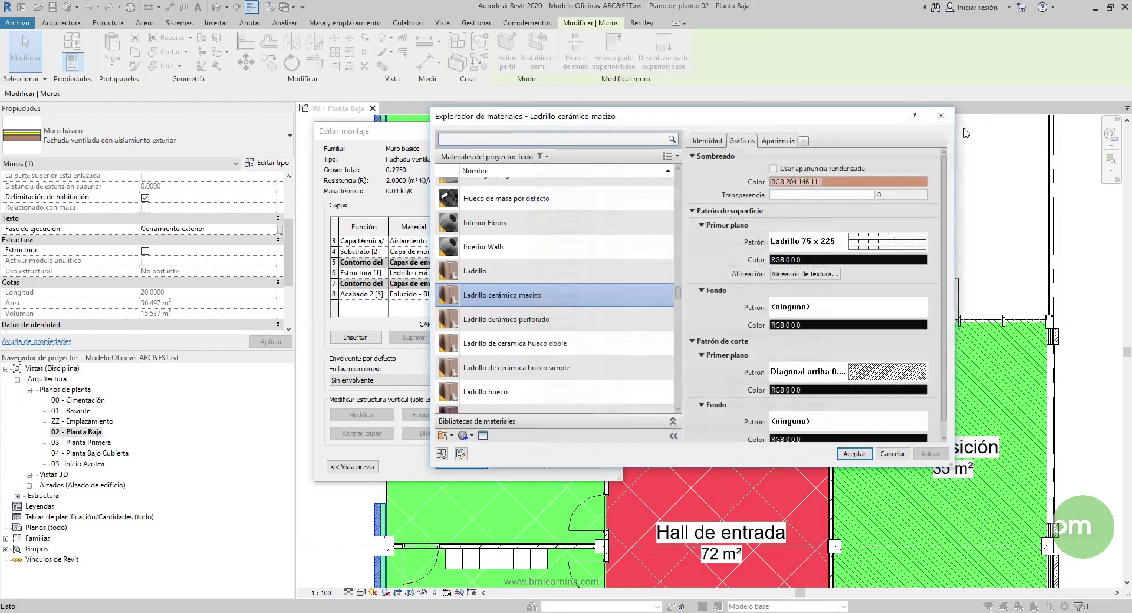
scroll(537, 306, "down", 3)
scroll(534, 318, "down", 3)
left_click(530, 331)
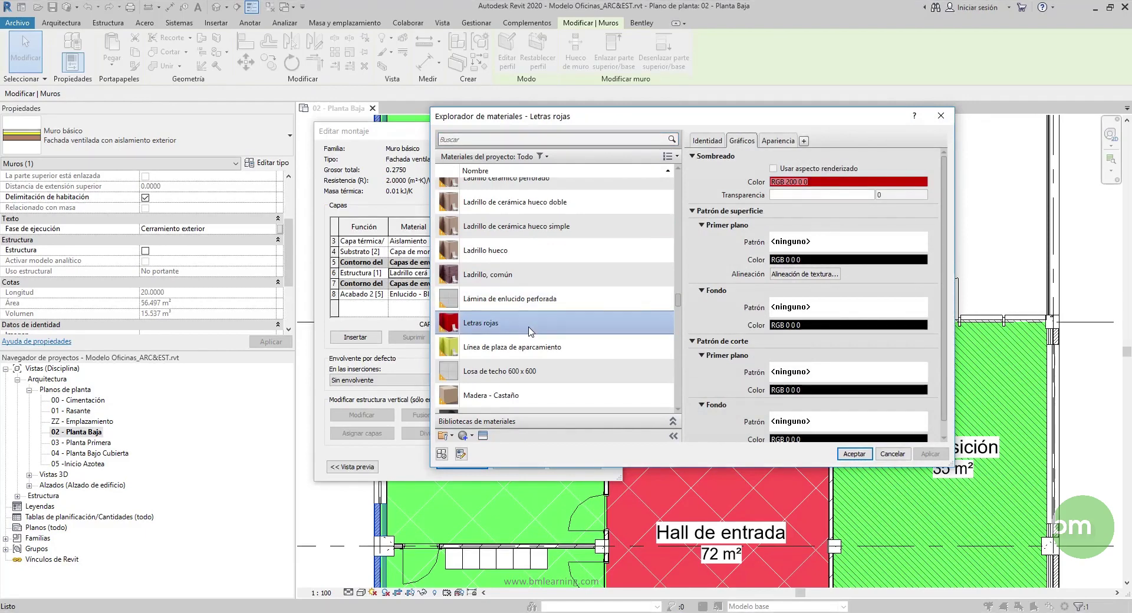
left_click(516, 275)
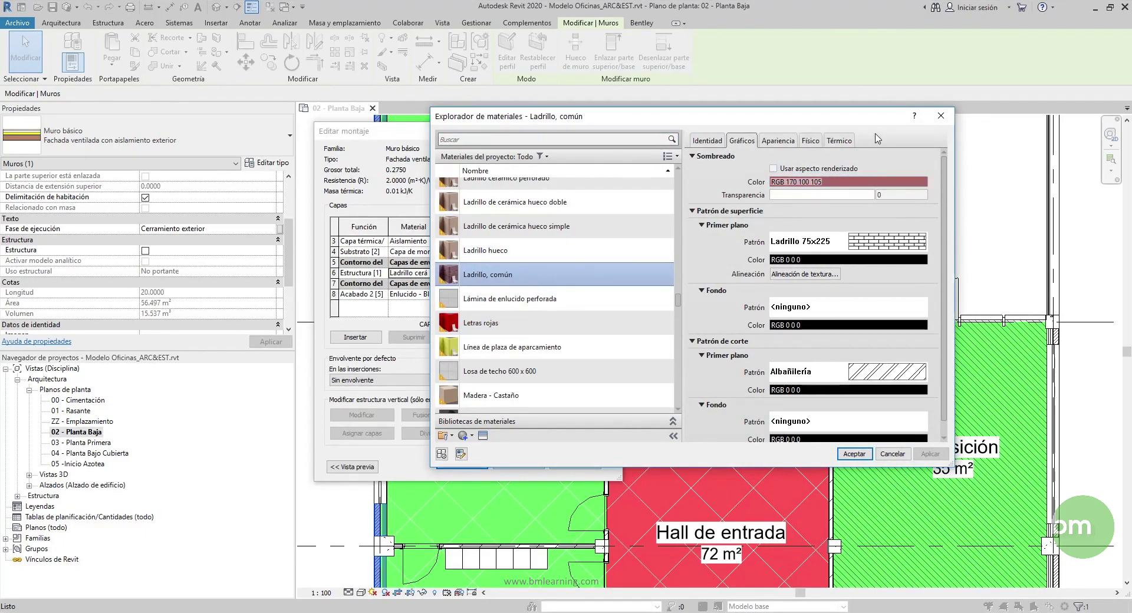
left_click(840, 141)
left_click_drag(847, 115, 792, 114)
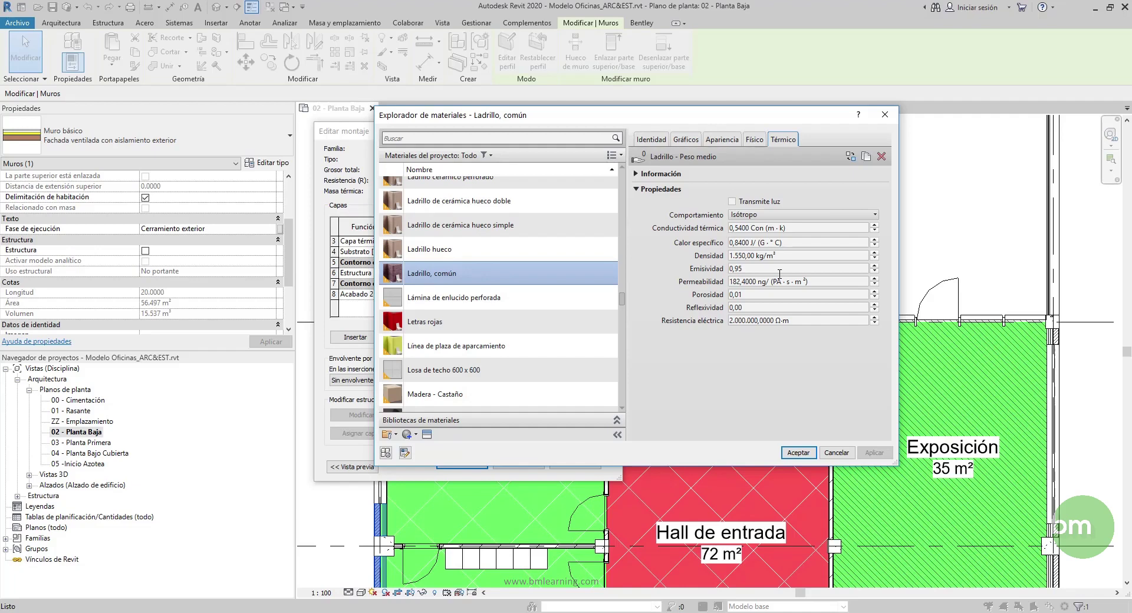
left_click(884, 114)
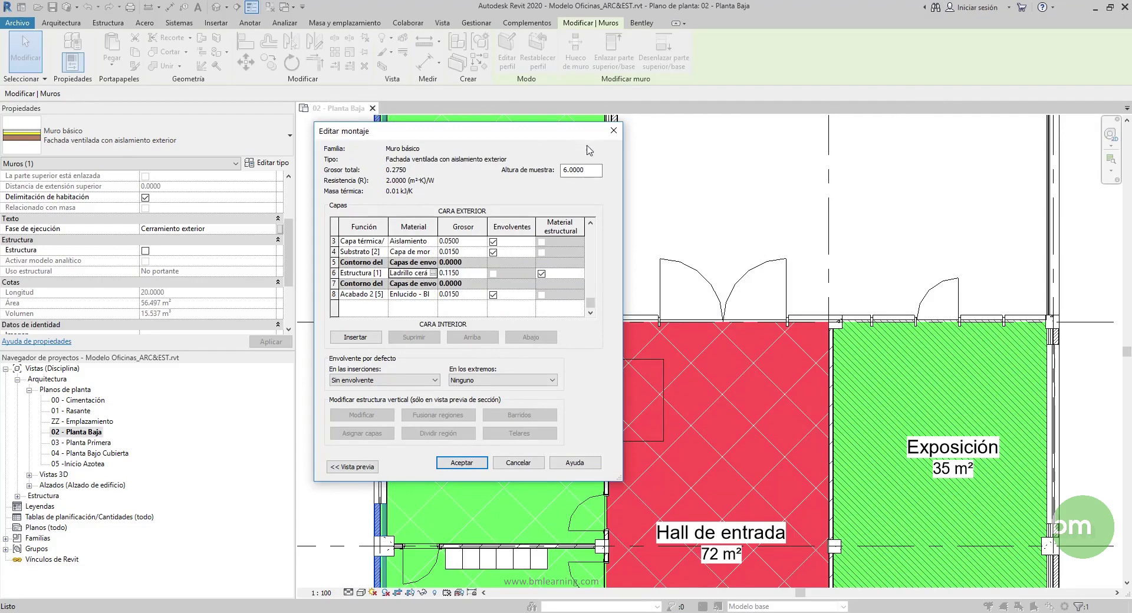
left_click(614, 131)
- Close the wall type dialogs and clear the selection on the 02 - Planta Baja plan
left_click(613, 130)
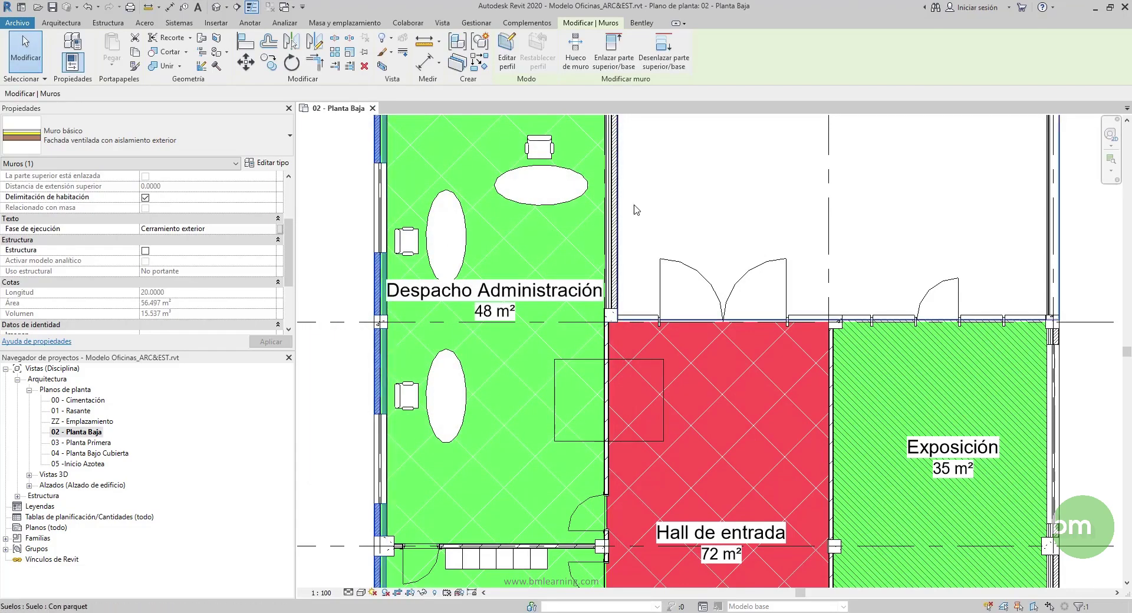
left_click(654, 219)
scroll(658, 220, "down", 2)
key("Escape")
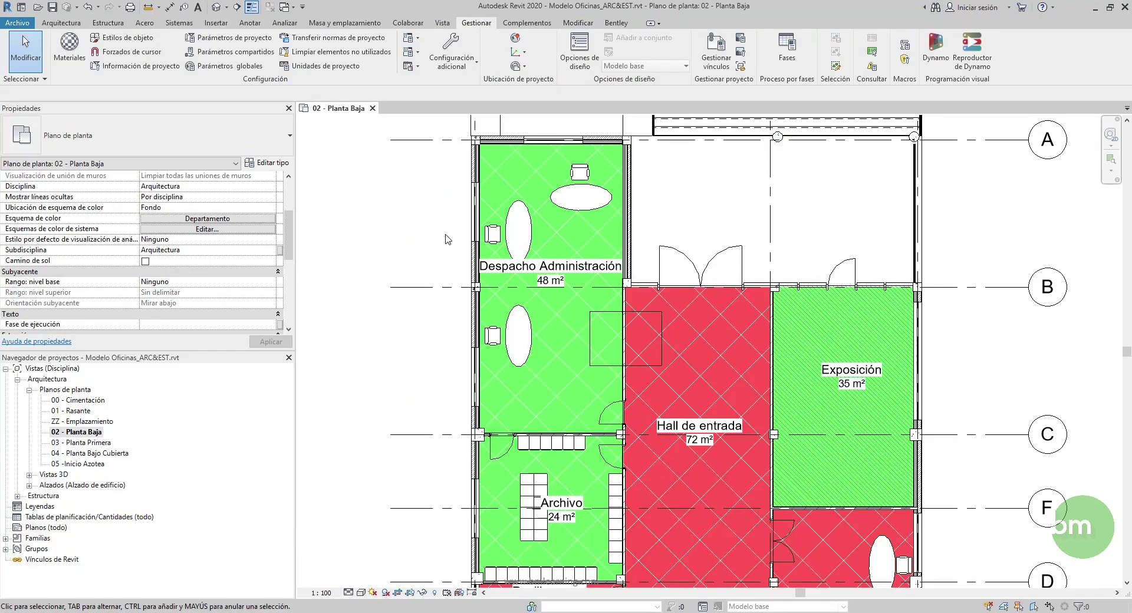
left_click(284, 25)
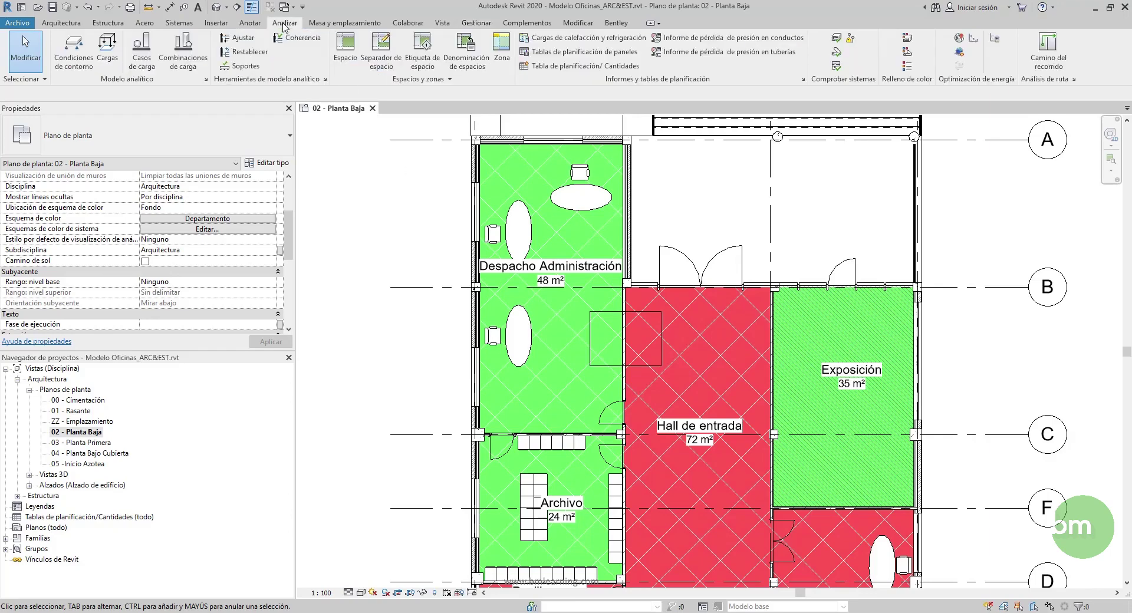
- Open Heating and Cooling Loads with space areas and volumes calculated, and widen the dialog
left_click(589, 39)
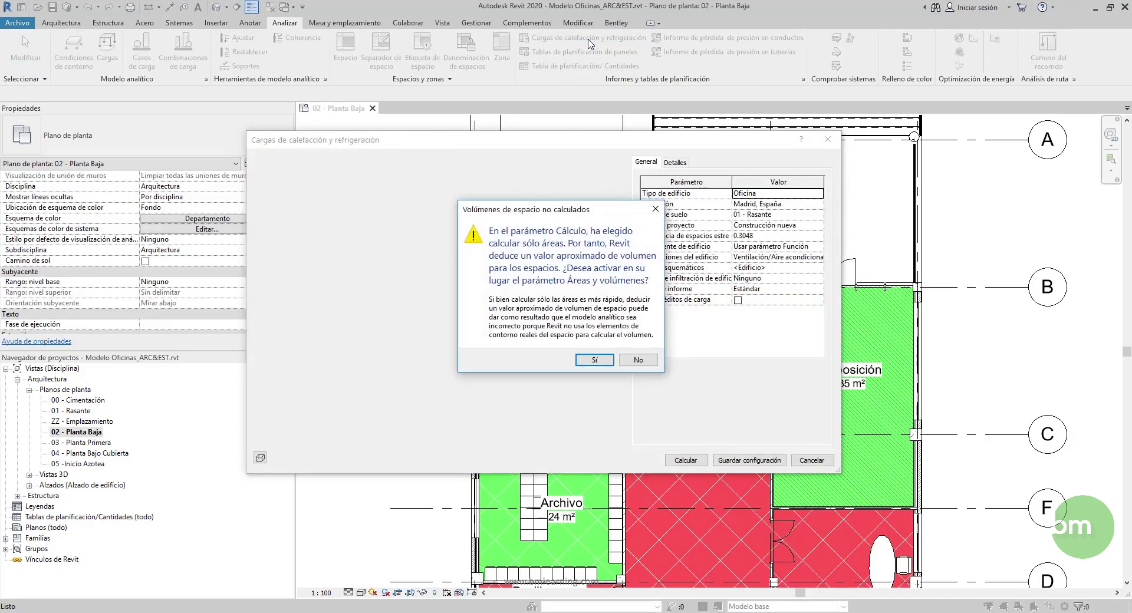
left_click(596, 361)
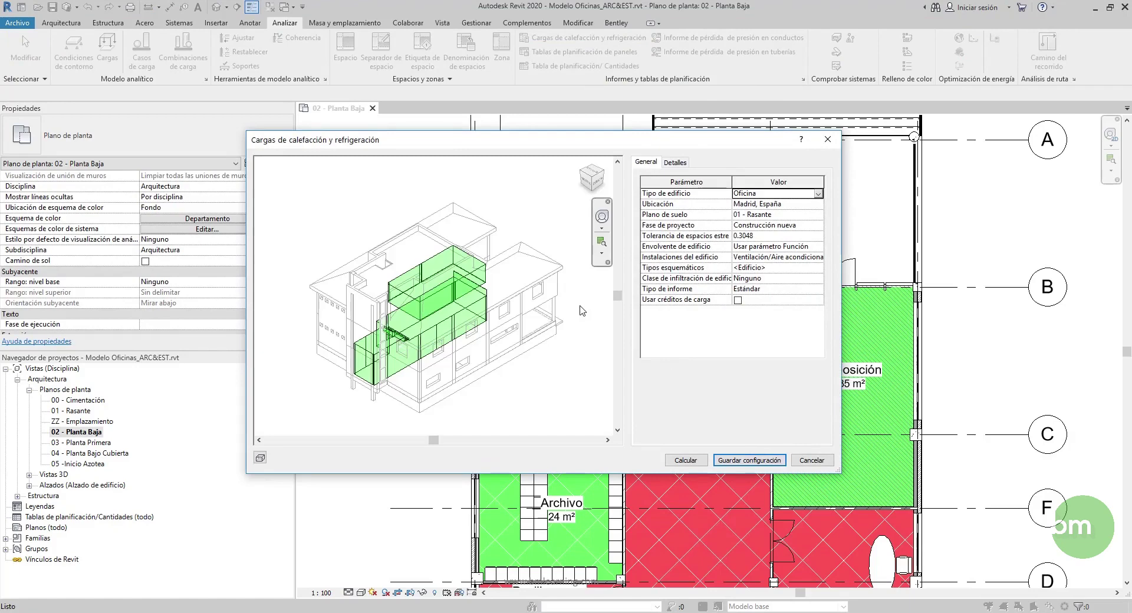
left_click(417, 334)
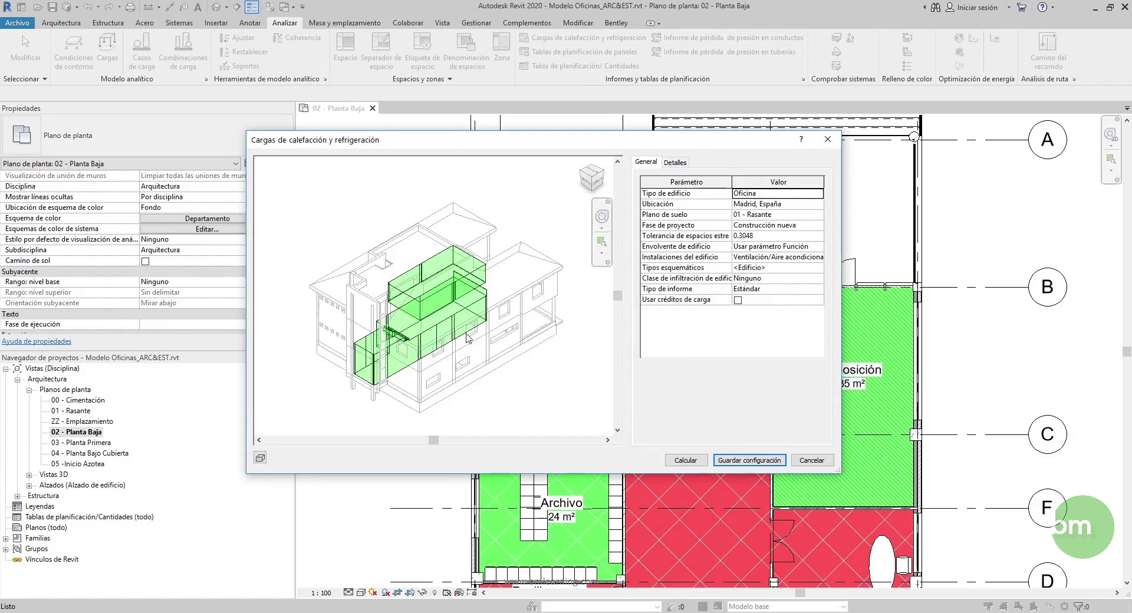
middle_click_drag(436, 336, 426, 287)
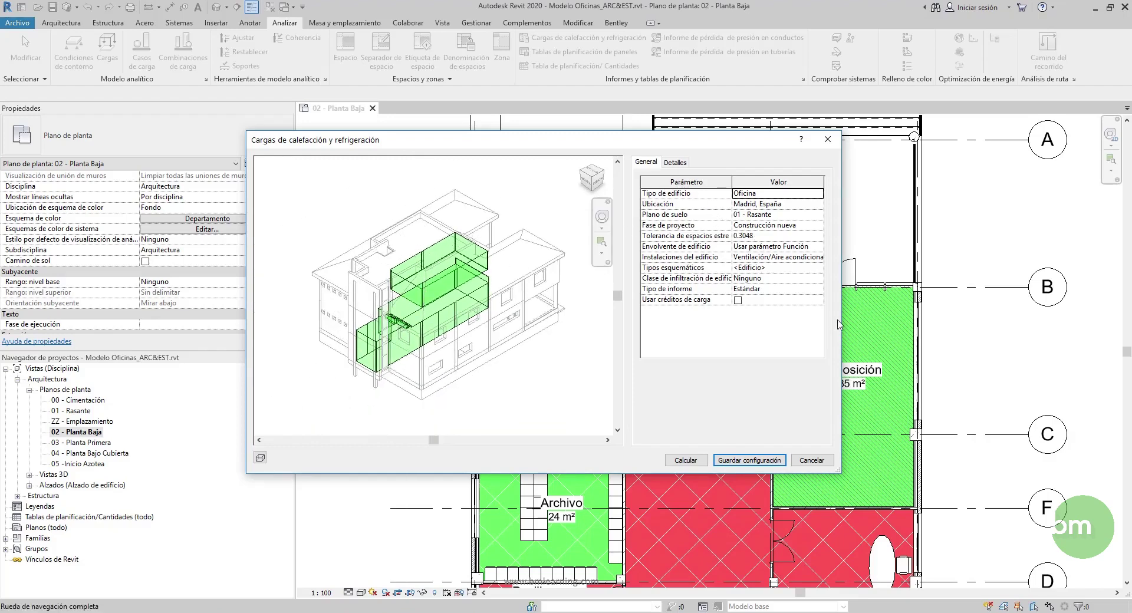
left_click_drag(843, 312, 937, 312)
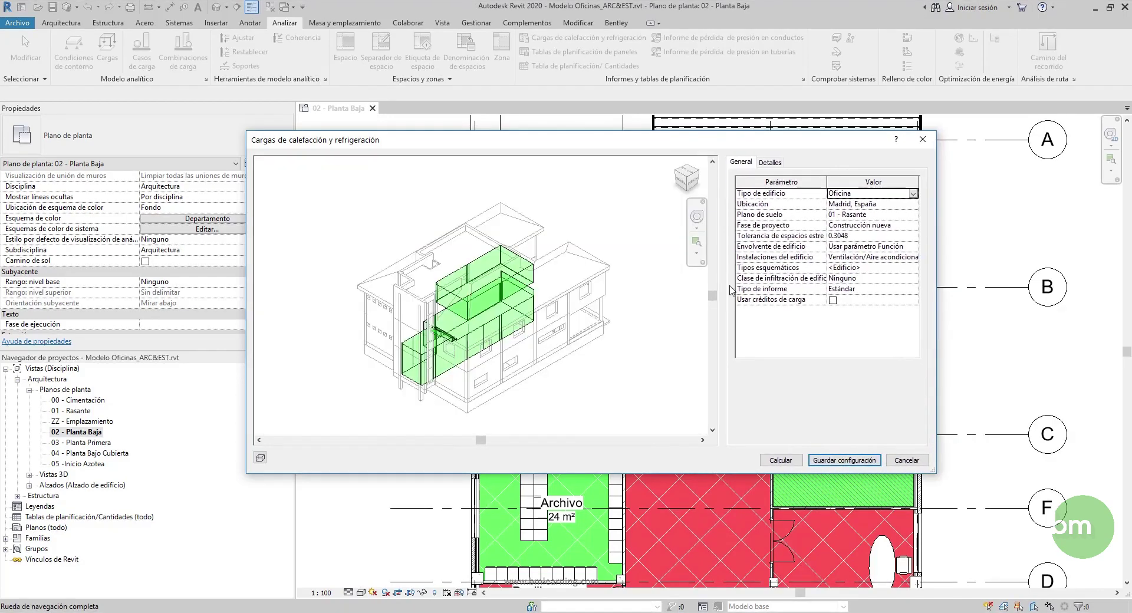
- Set the ground plane to 02 - Planta Baja and keep single-duct air conditioning as building service
left_click(913, 215)
left_click(876, 243)
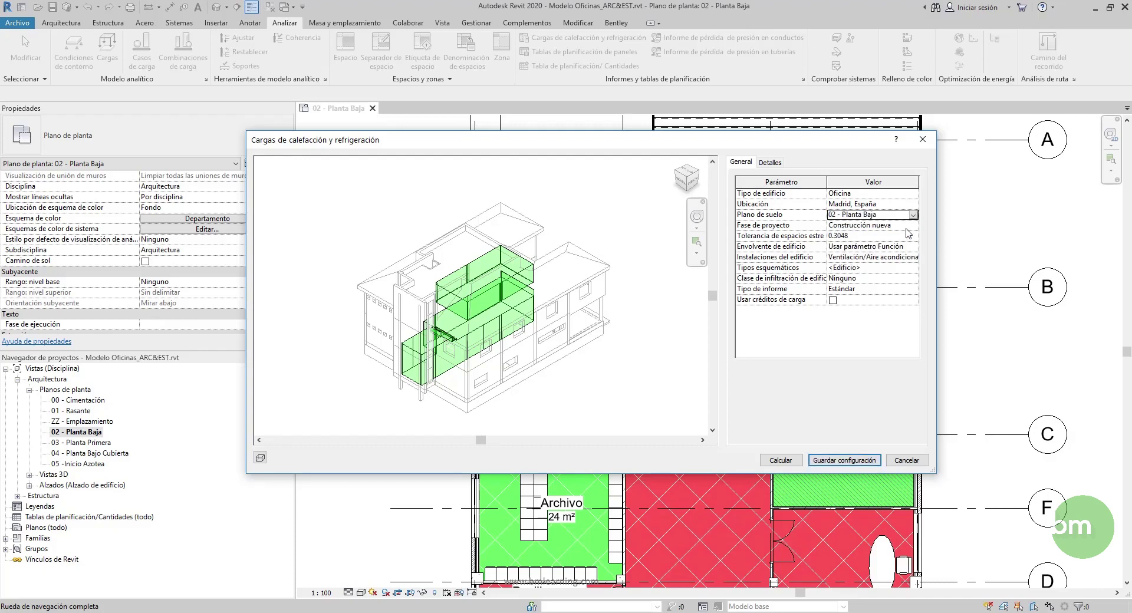
left_click(913, 257)
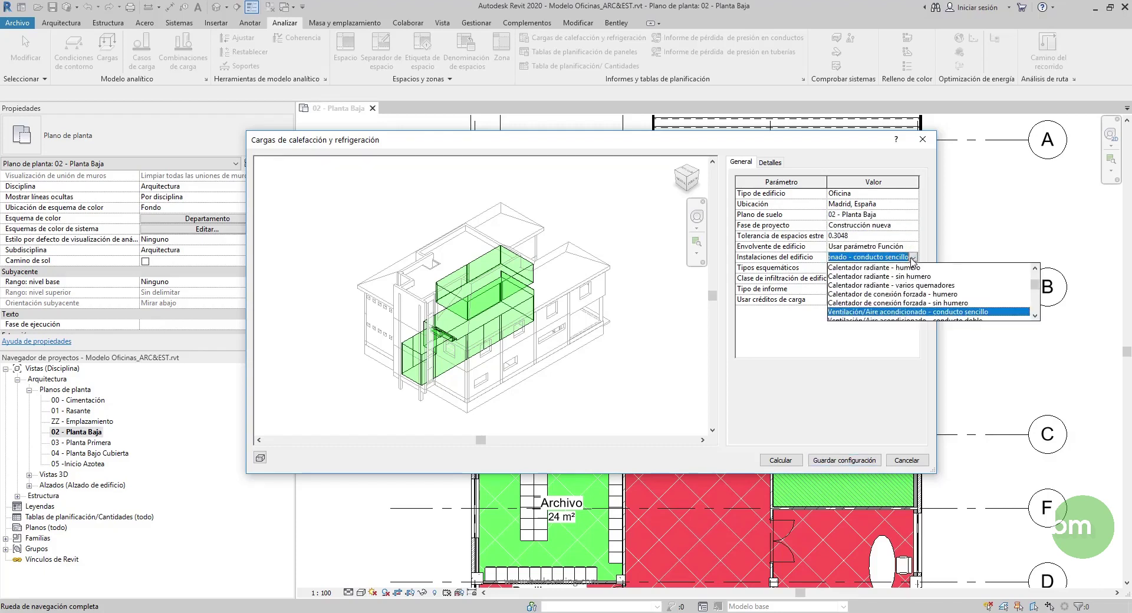
left_click(913, 260)
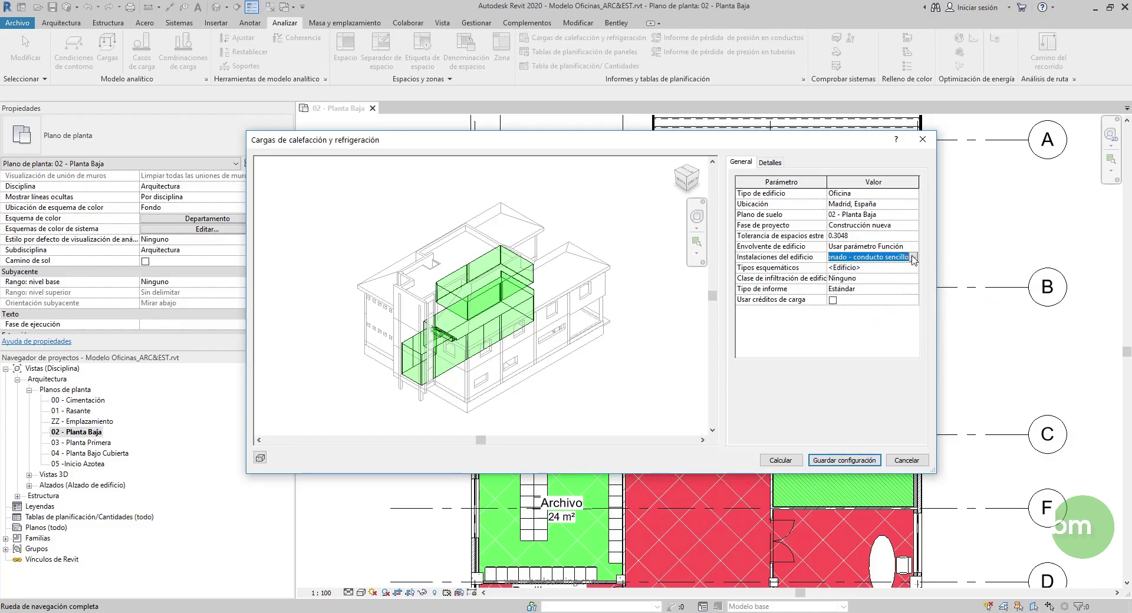
- Accept the schematic construction types and leave the infiltration class as Ninguno
left_click(897, 270)
left_click(914, 272)
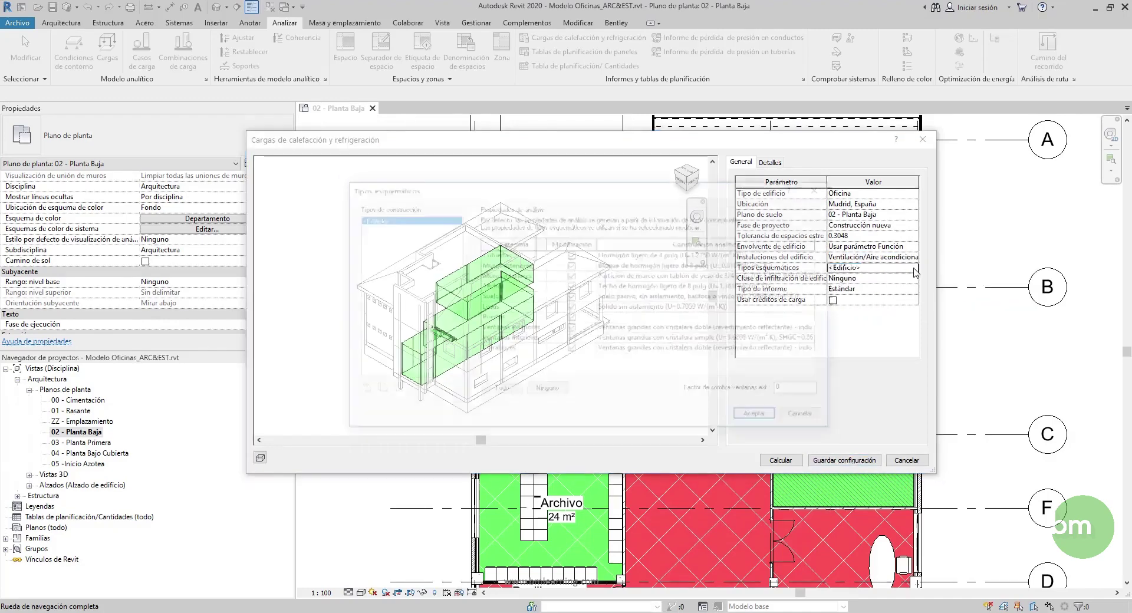
left_click(761, 417)
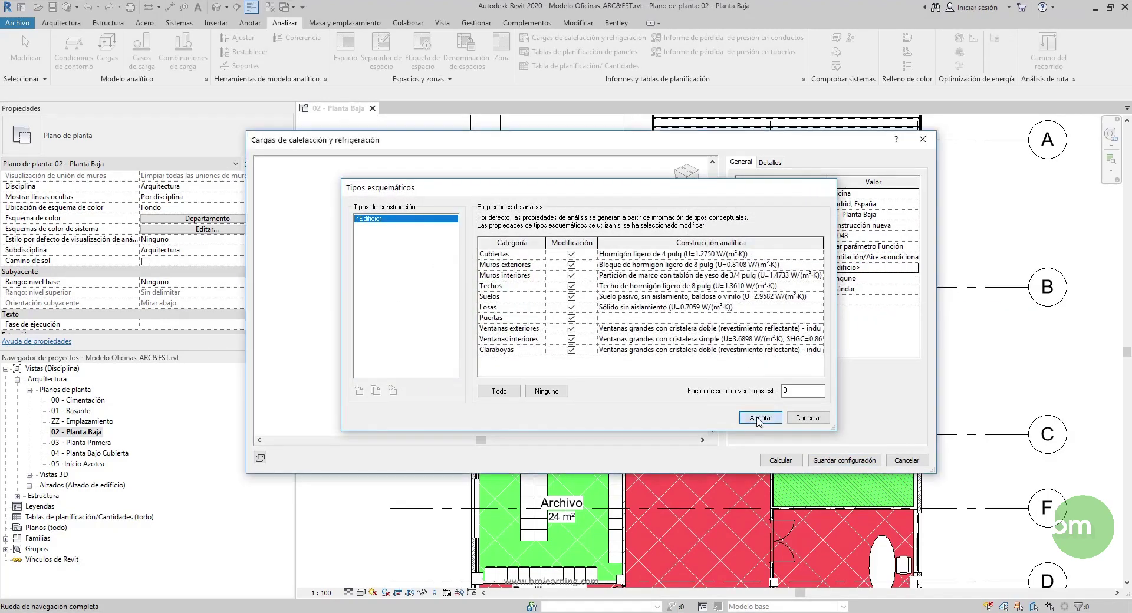
left_click(913, 280)
left_click(913, 280)
left_click(913, 280)
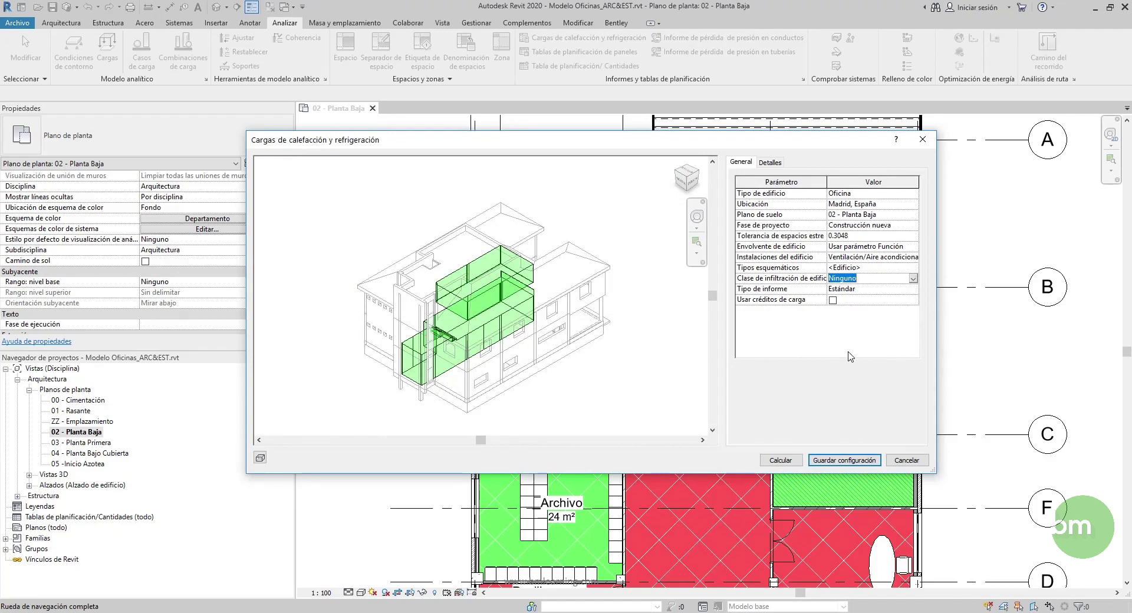
left_click(770, 163)
left_click(752, 204)
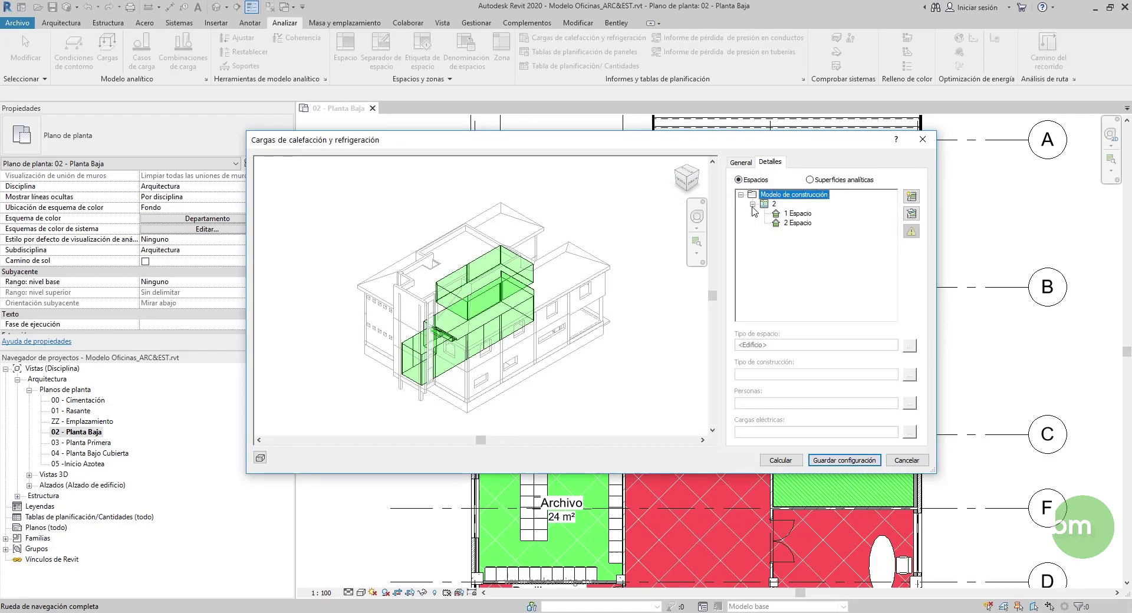
left_click(773, 205)
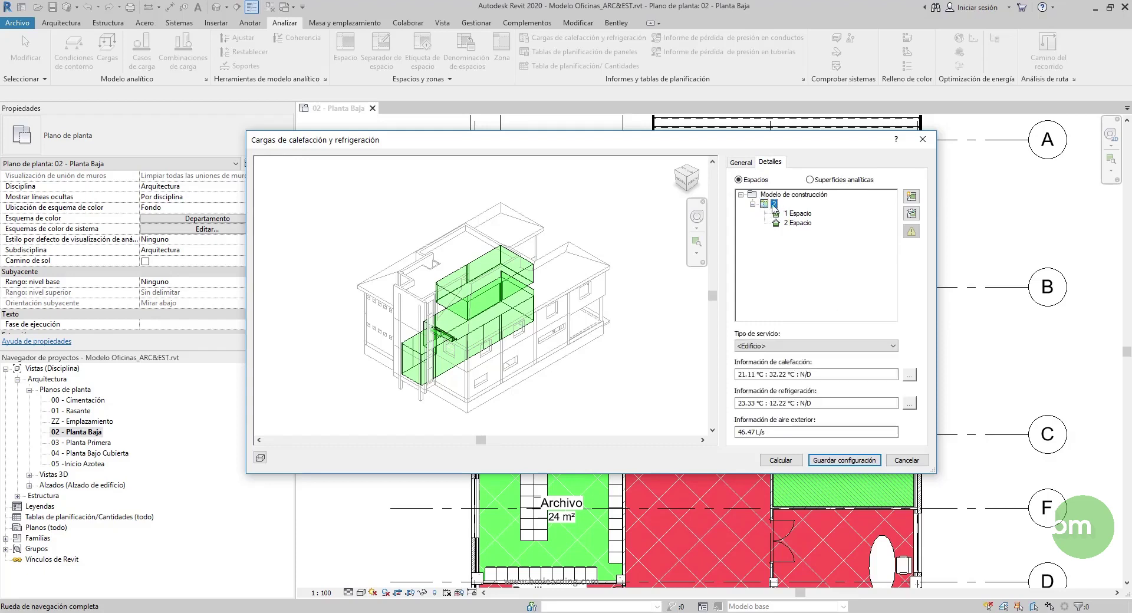
left_click(793, 215)
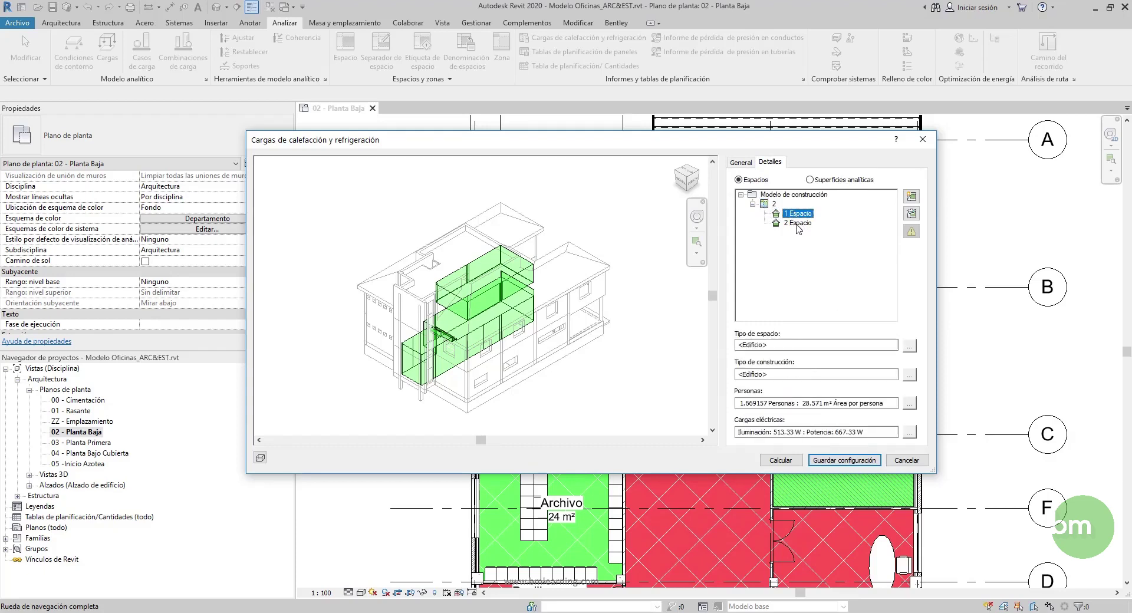
left_click(797, 224)
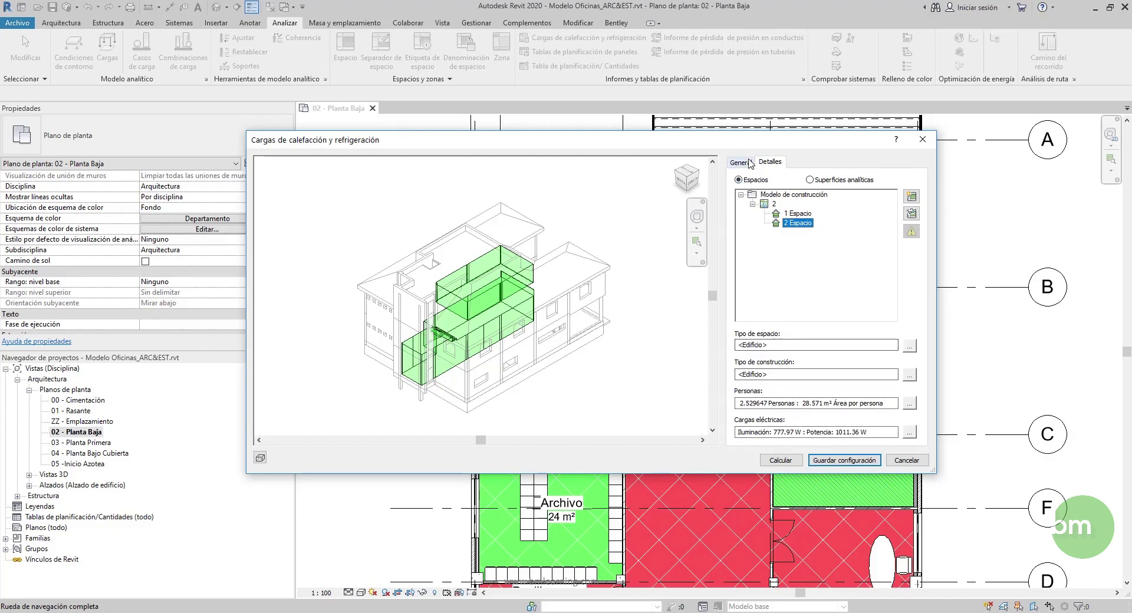
left_click(814, 181)
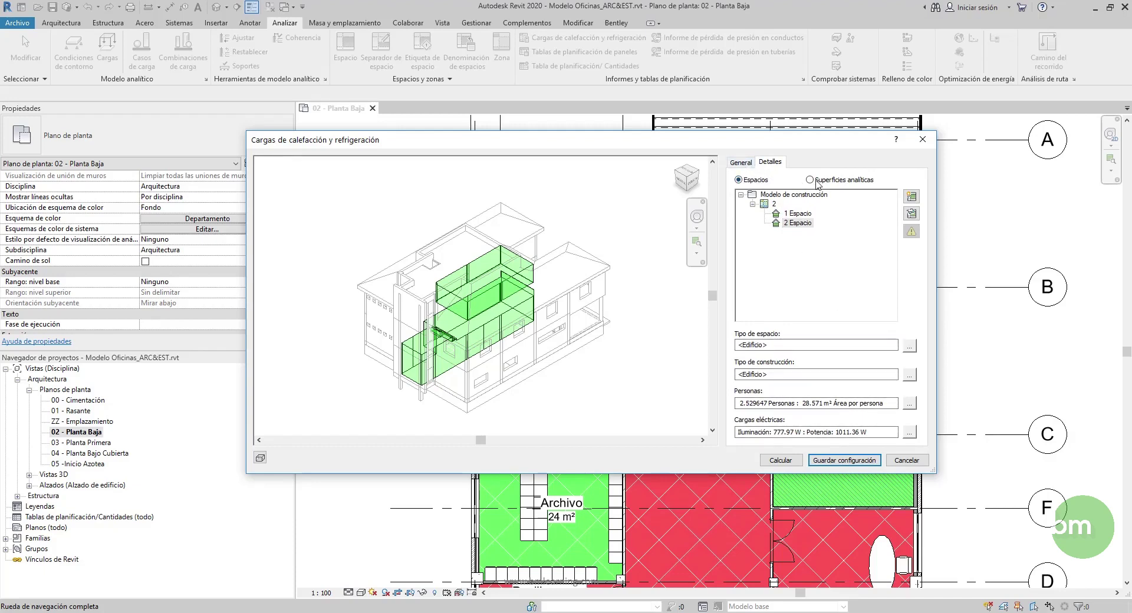
left_click(745, 181)
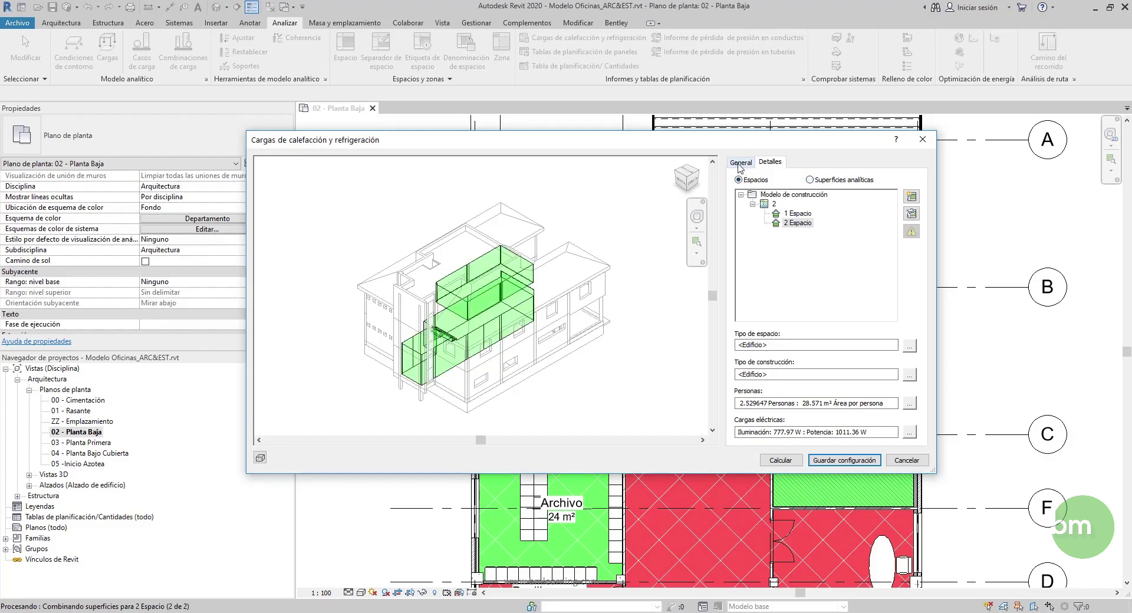
left_click(739, 164)
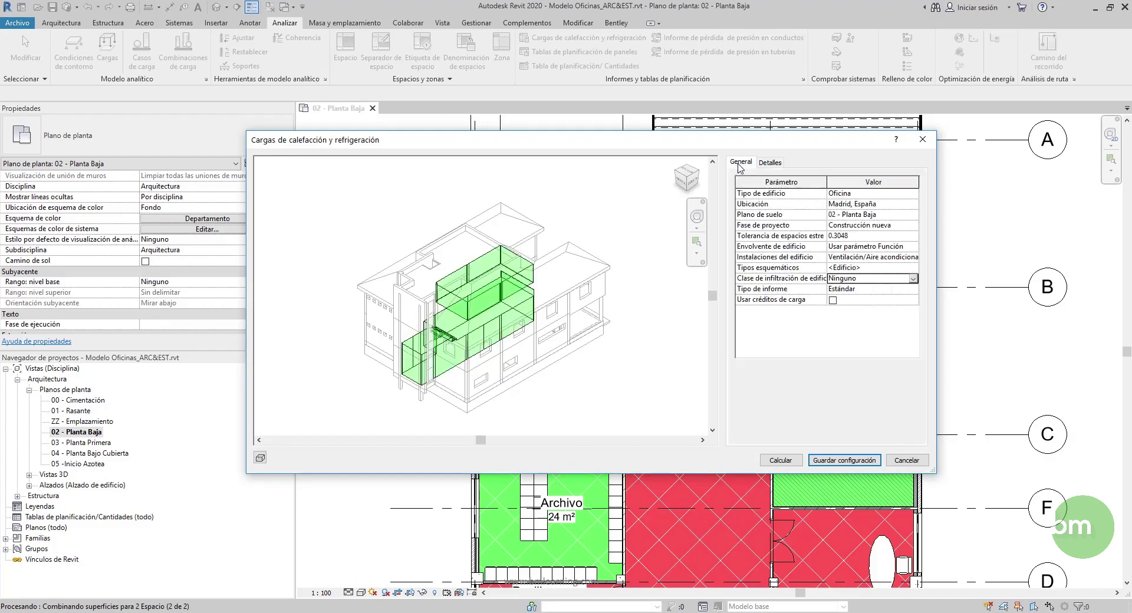
left_click(794, 462)
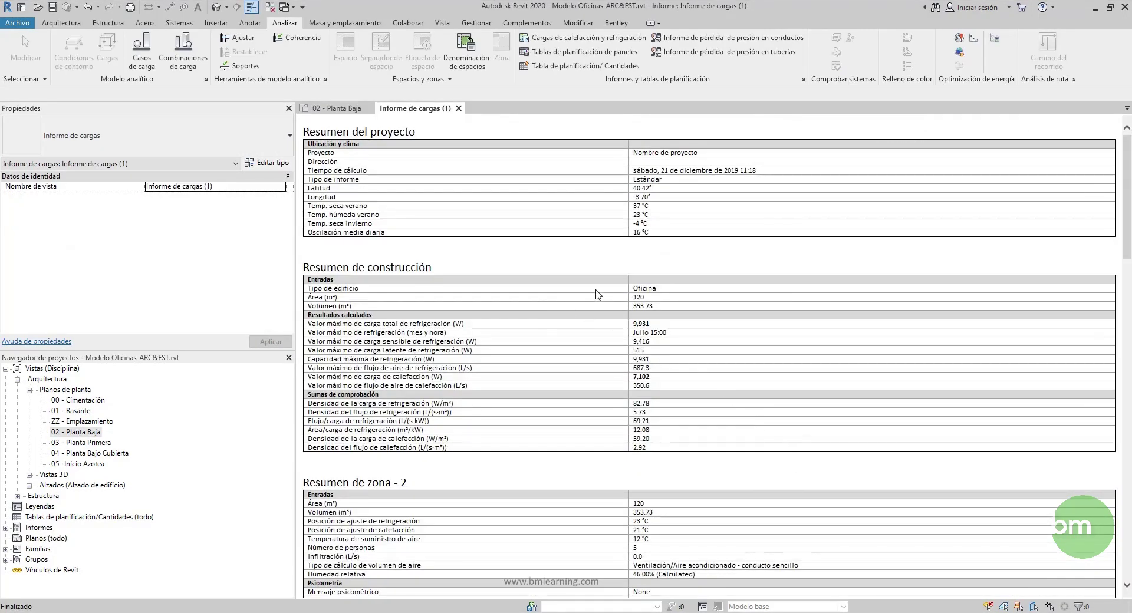
- Open Informe de cargas (1) from Reports > Loads Reports in the Project Browser
scroll(598, 295, "down", 3)
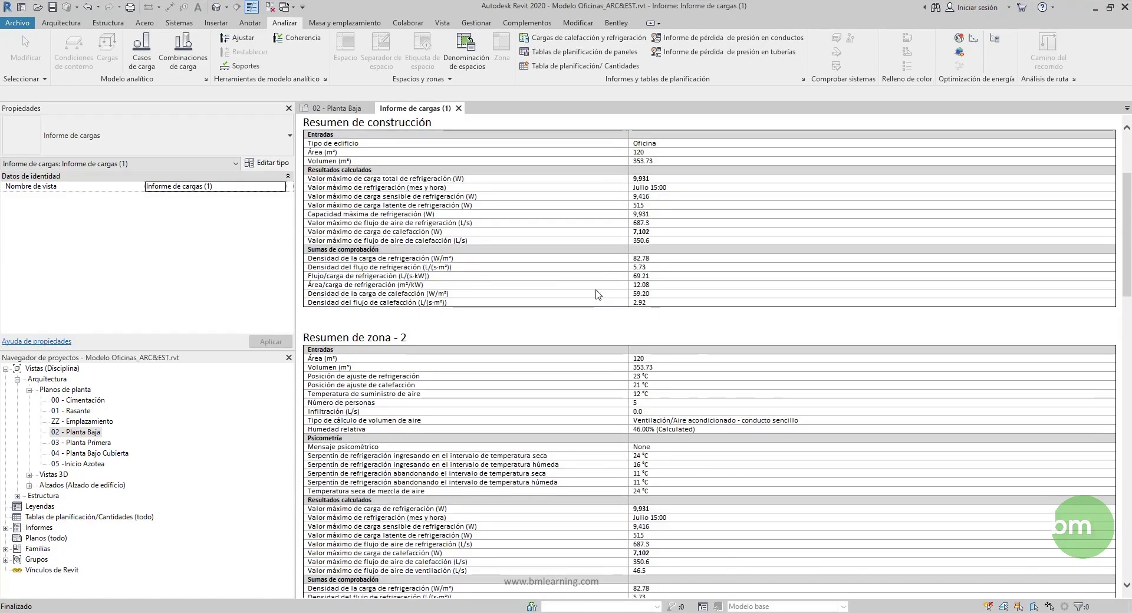
left_click(6, 528)
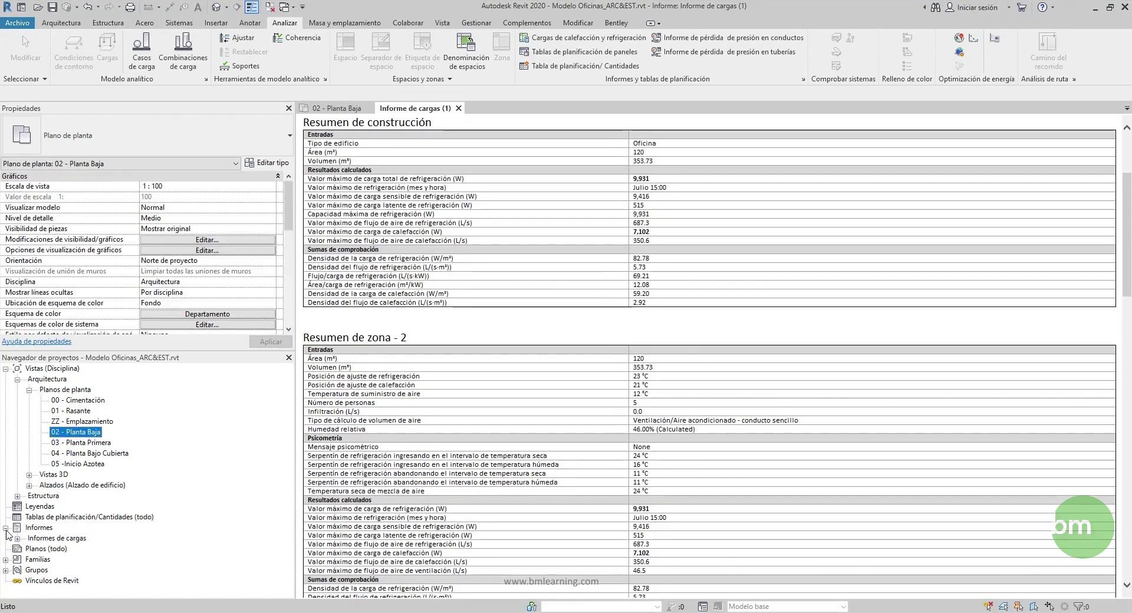
left_click(18, 539)
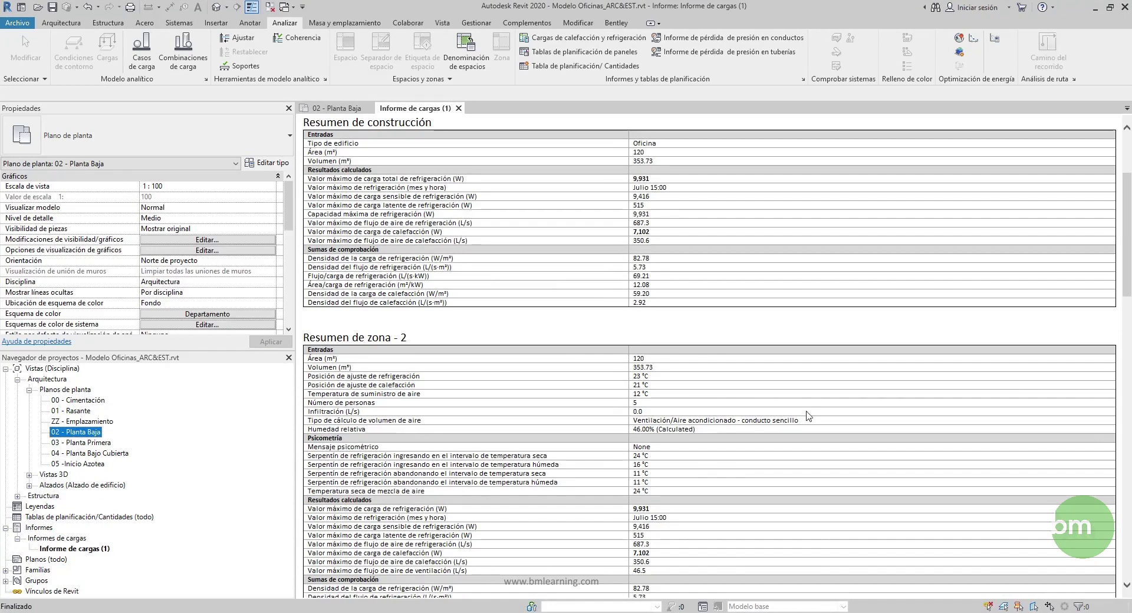
scroll(646, 375, "up", 1)
scroll(519, 283, "up", 2)
- Review the report from Resumen de construcción down to zone 2's loads, where the roof contributes 3,009 W
left_click_drag(436, 270, 347, 267)
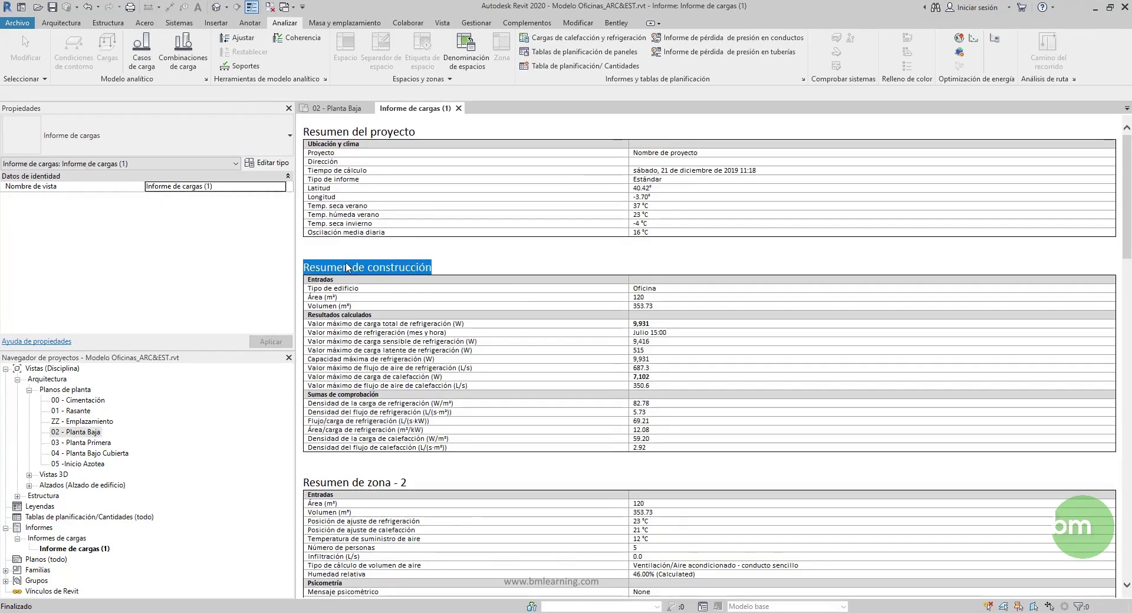
scroll(447, 298, "down", 1)
left_click(415, 413)
left_click_drag(415, 412, 302, 410)
scroll(371, 401, "down", 4)
scroll(433, 355, "down", 2)
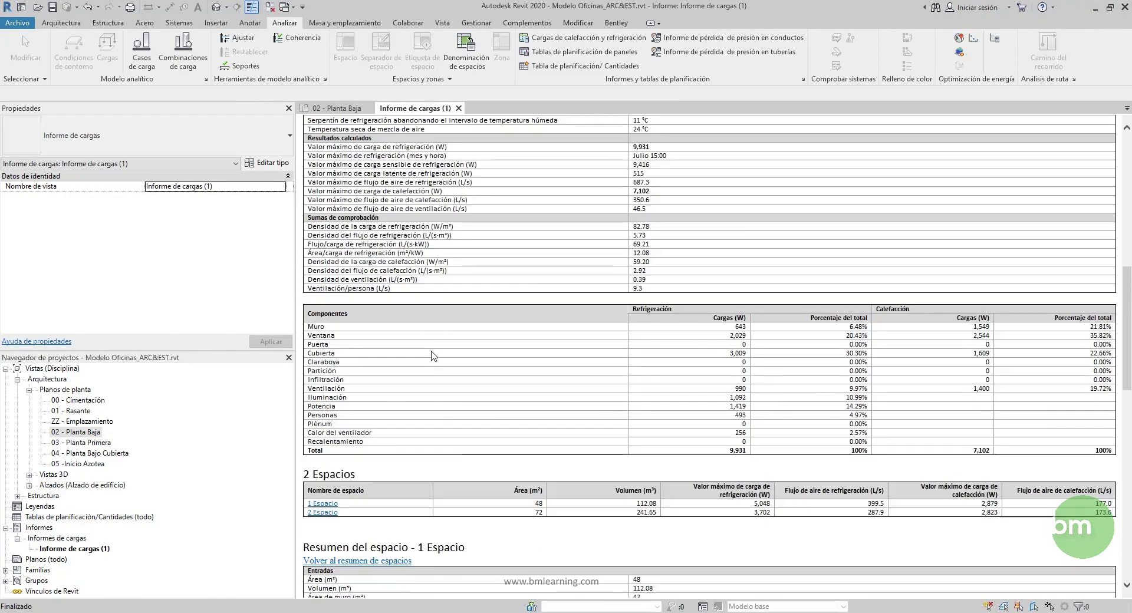
scroll(433, 356, "down", 2)
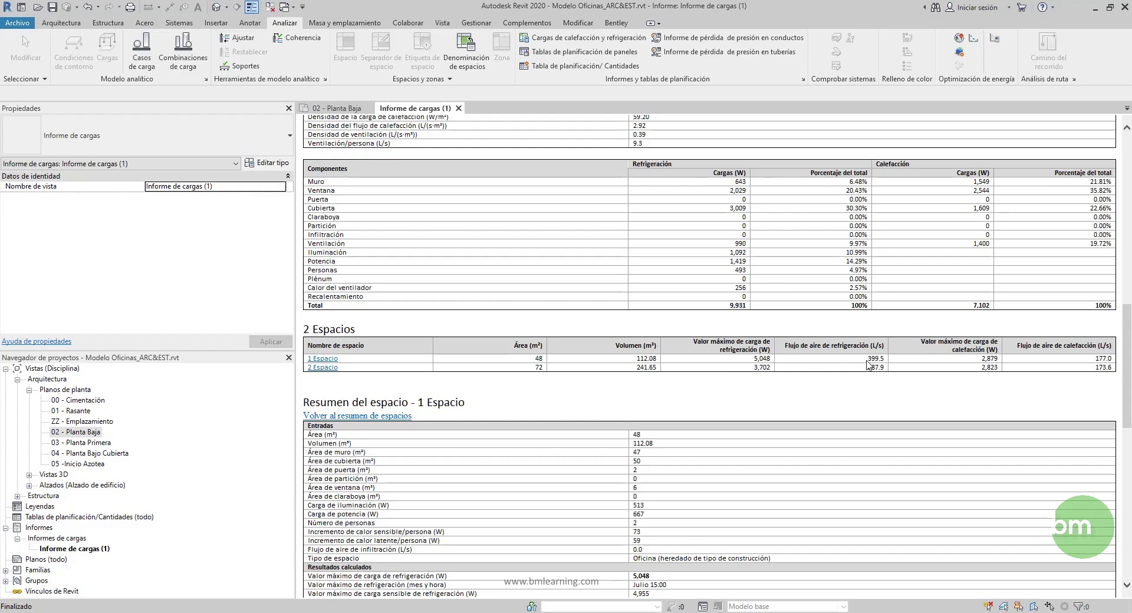
scroll(832, 368, "up", 10)
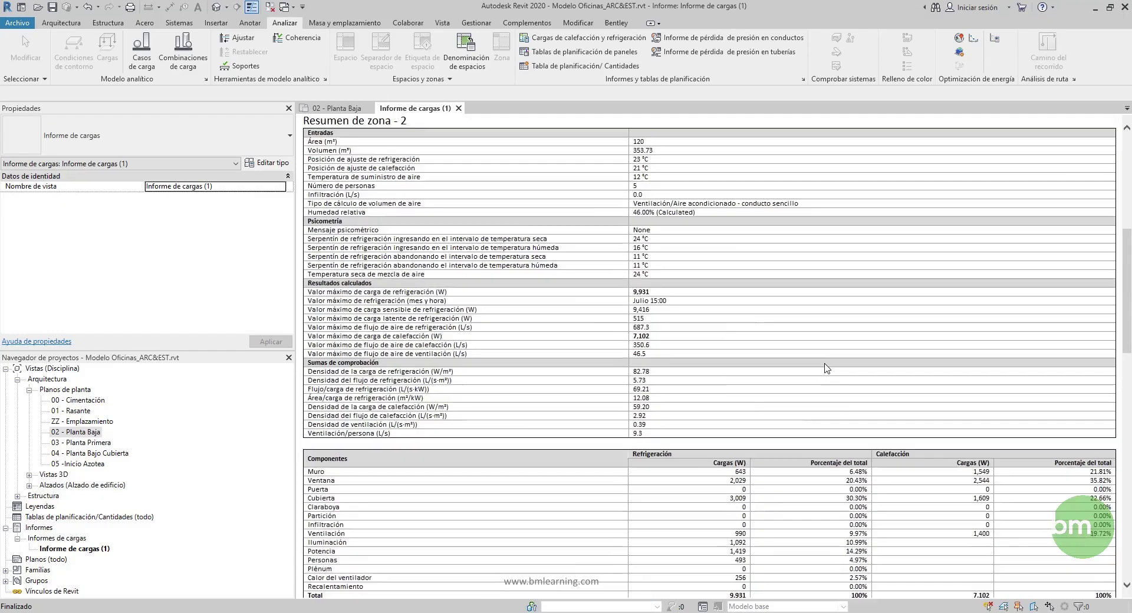
scroll(825, 369, "up", 5)
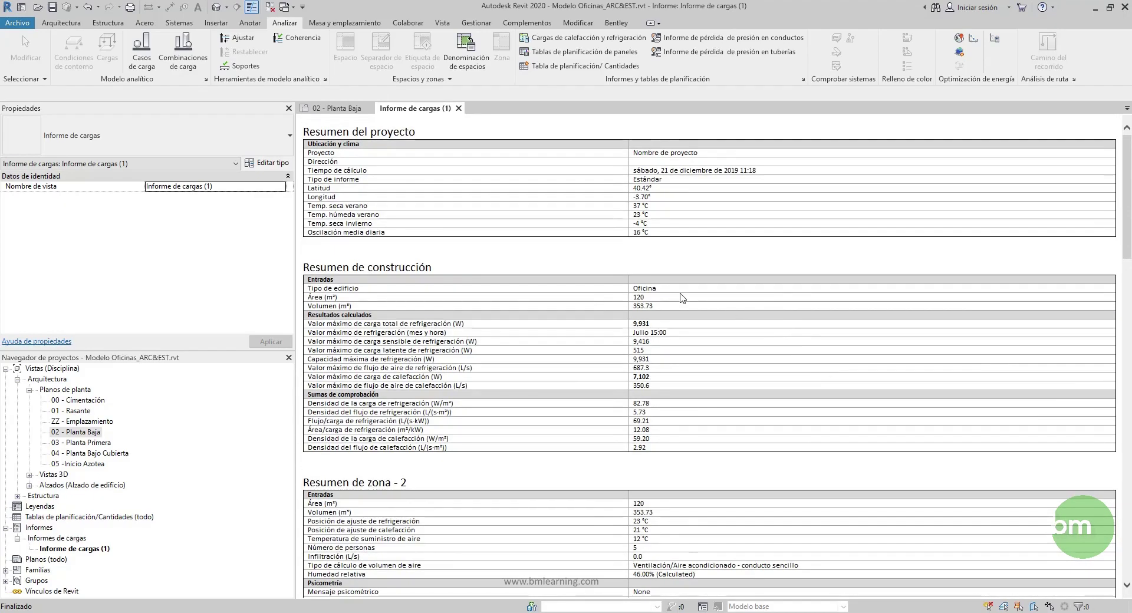